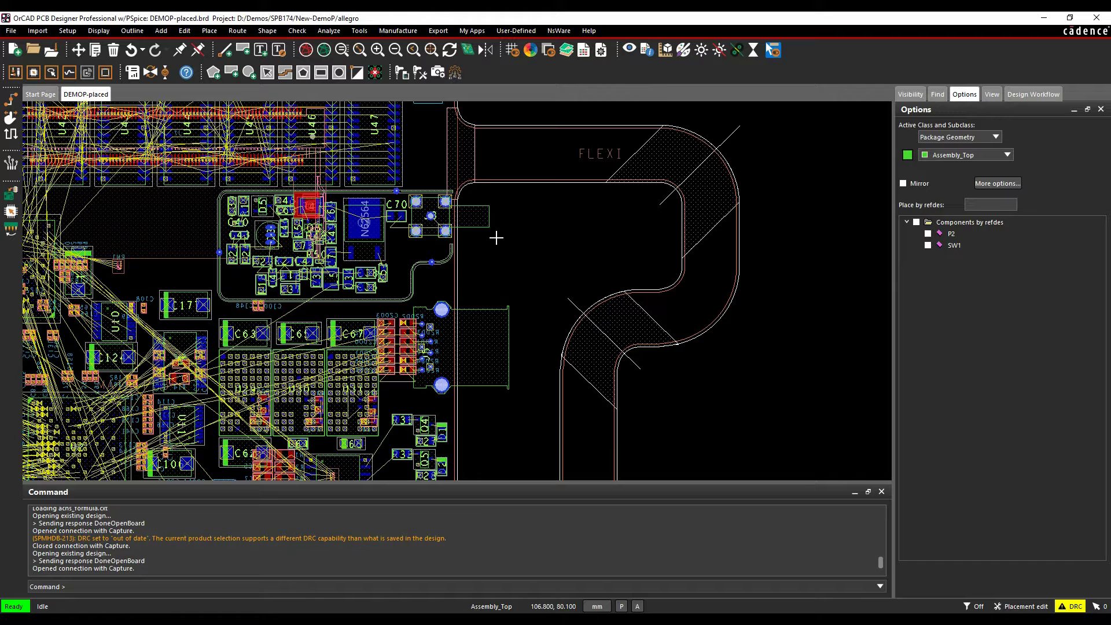
Turn off all layer visibility, enable only Rigid Flex/Zone_Outline, and hide all ratsnest lines.
{"action": "left_click", "coordinate": [910, 94]}
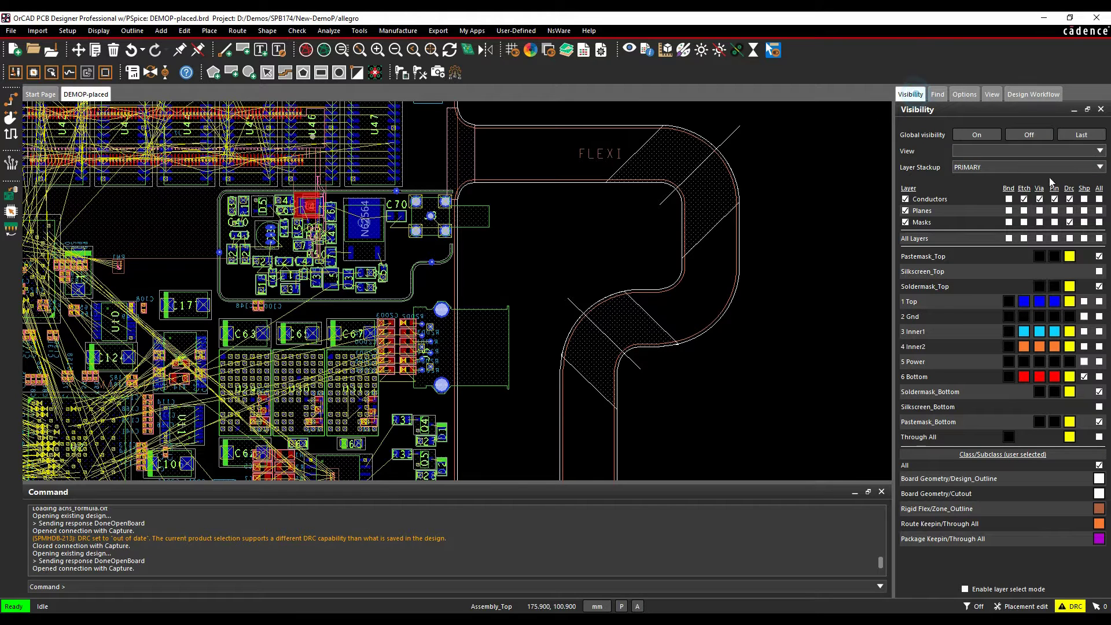
{"action": "left_click", "coordinate": [1029, 135]}
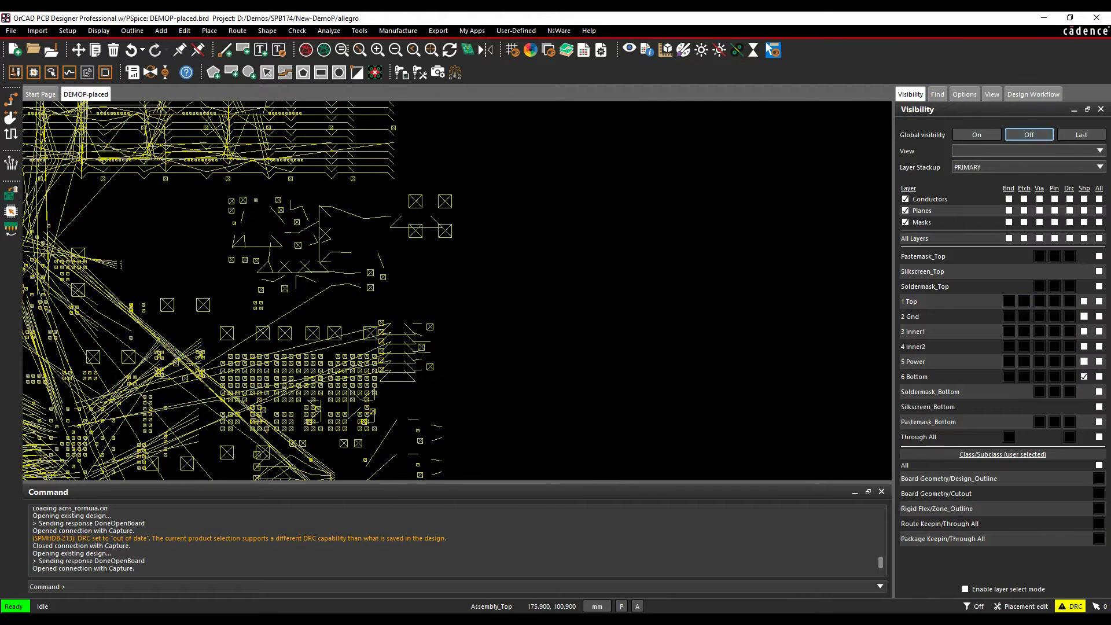
{"action": "left_click", "coordinate": [1100, 509]}
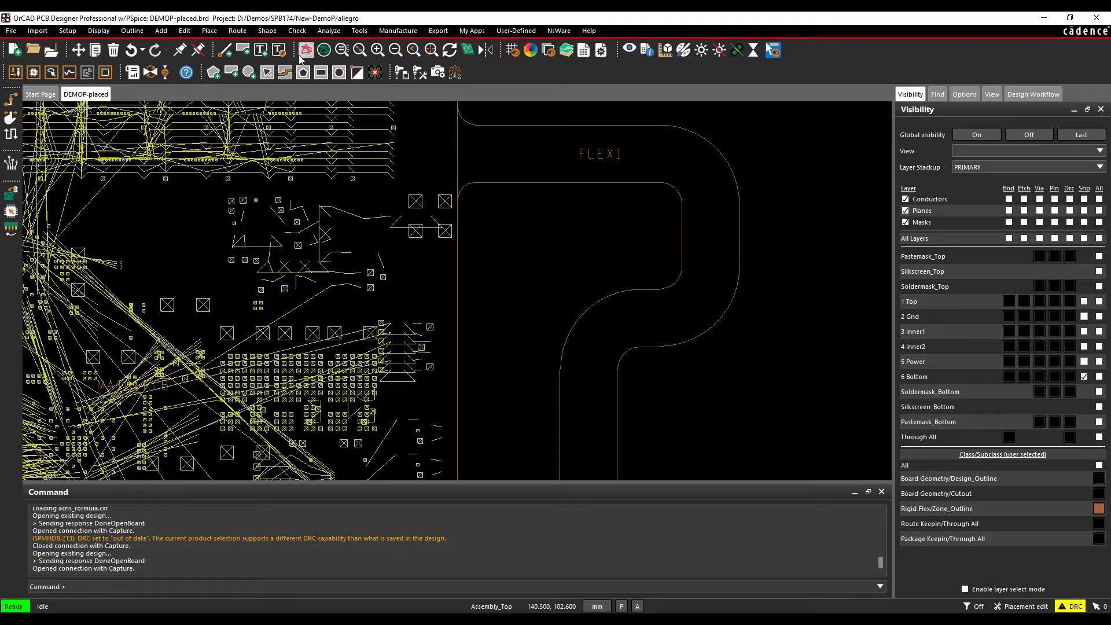
{"action": "left_click", "coordinate": [306, 51]}
Pan around the board to inspect the CONN_FLEXI, LCD_FLEXI, MAIN_PCB and FLEXI zones.
{"action": "scroll", "coordinate": [402, 317], "scroll_direction": "down", "scroll_amount": 2}
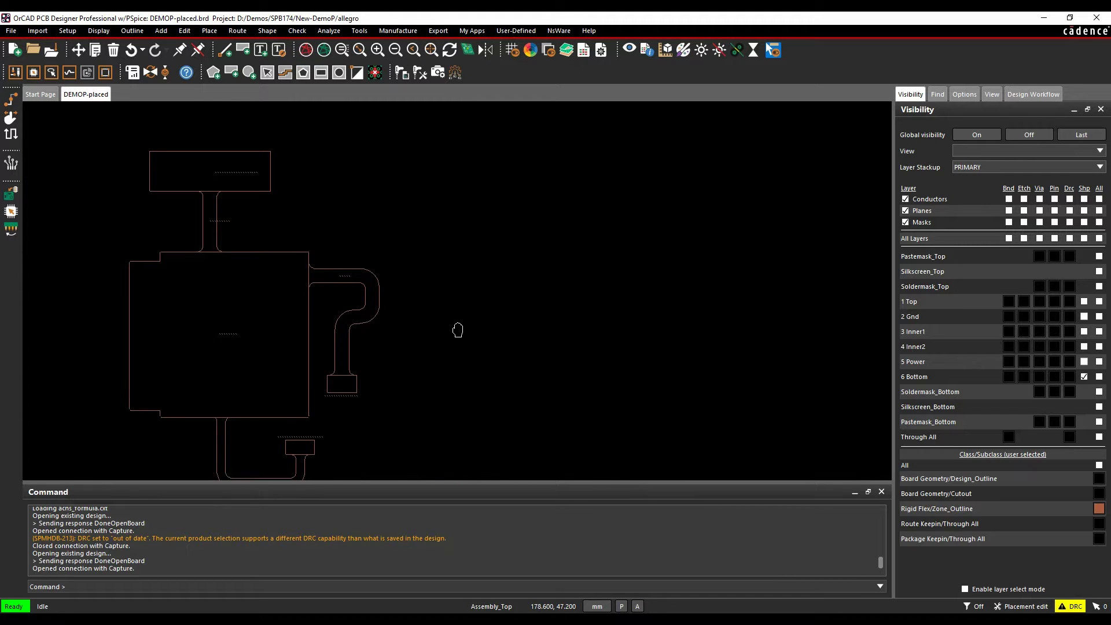
{"action": "middle_click_drag", "start_coordinate": [458, 330], "coordinate": [466, 313]}
{"action": "scroll", "coordinate": [281, 298], "scroll_direction": "up", "scroll_amount": 2}
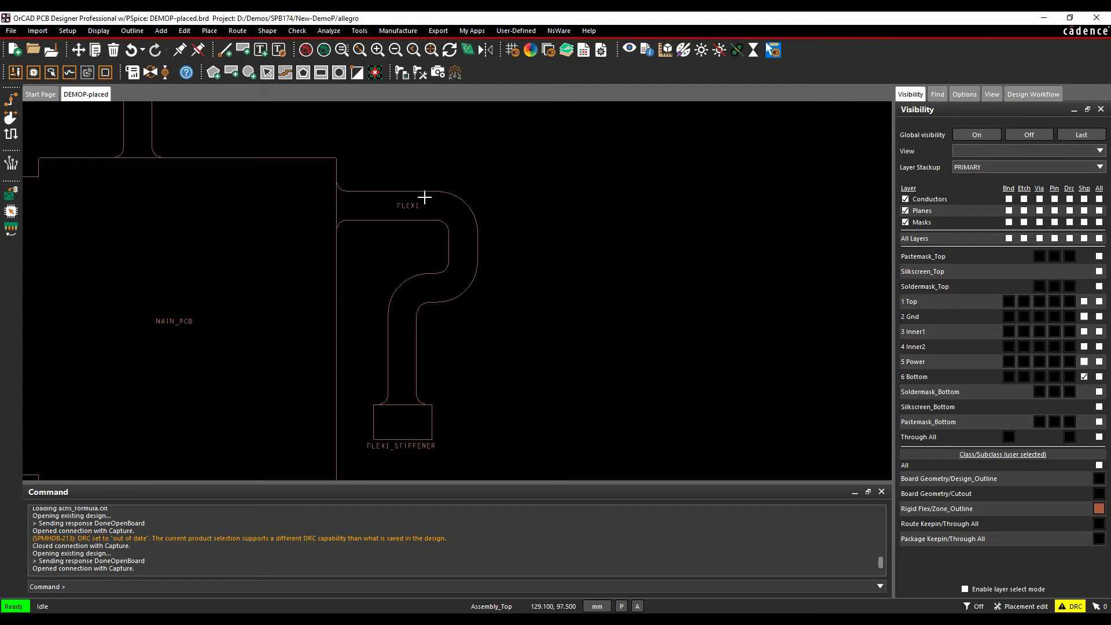
{"action": "middle_click_drag", "start_coordinate": [386, 444], "coordinate": [374, 333]}
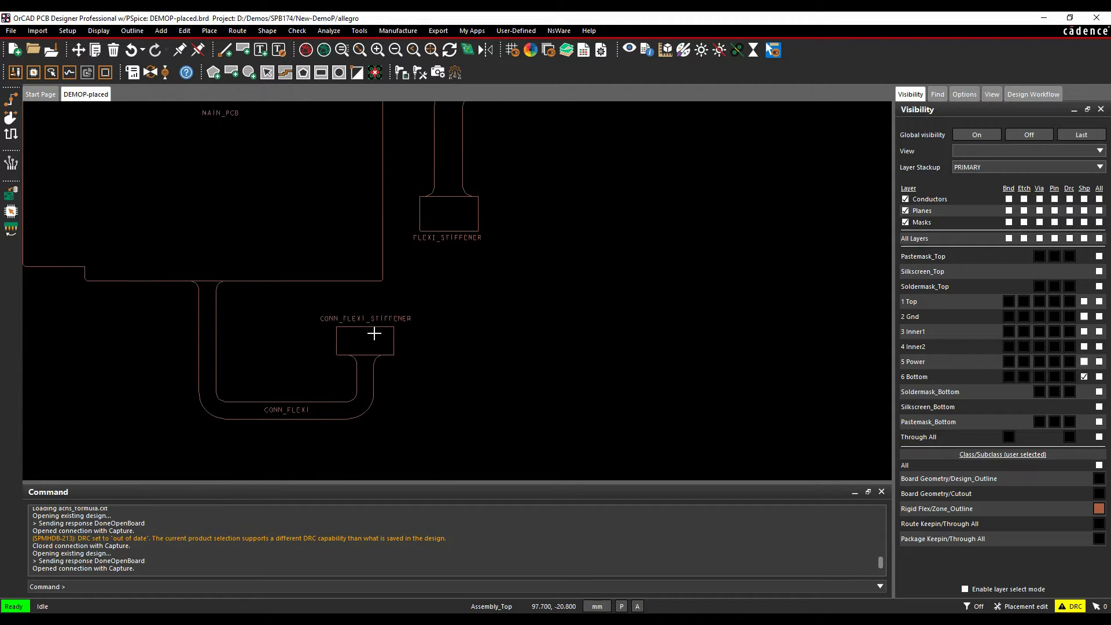
{"action": "mouse_move", "coordinate": [390, 323]}
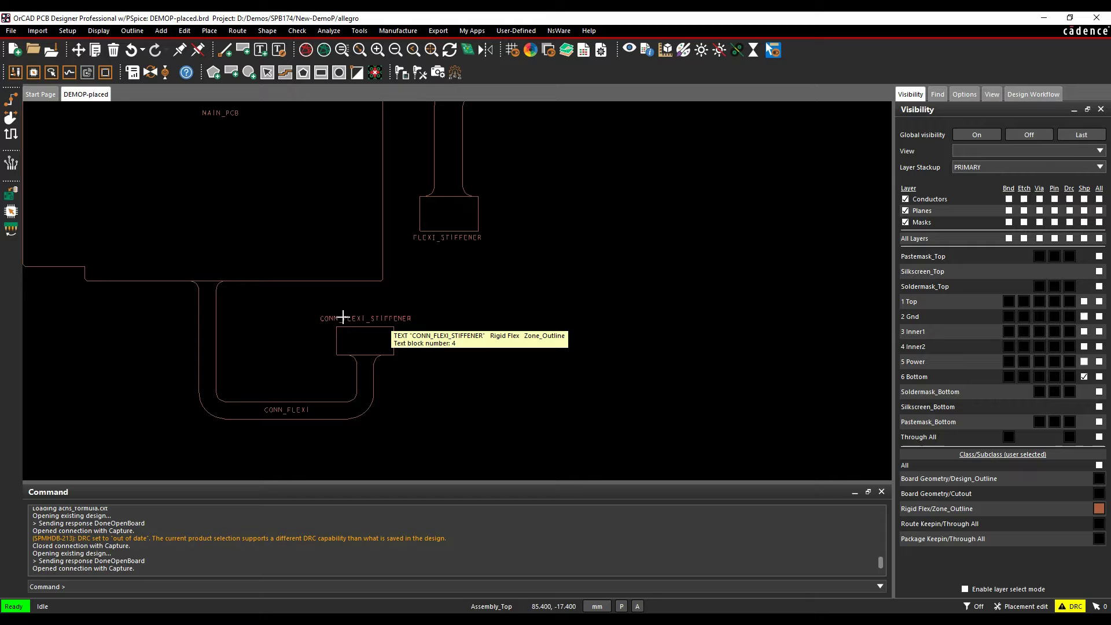
{"action": "middle_click_drag", "start_coordinate": [267, 263], "coordinate": [262, 363]}
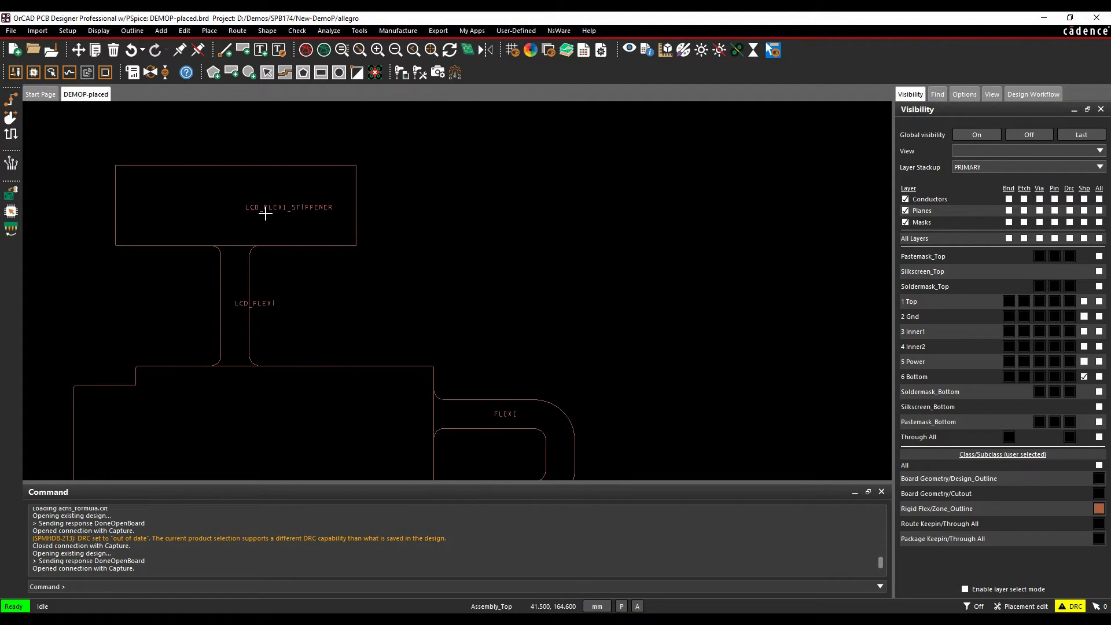
{"action": "middle_click_drag", "start_coordinate": [483, 293], "coordinate": [446, 185]}
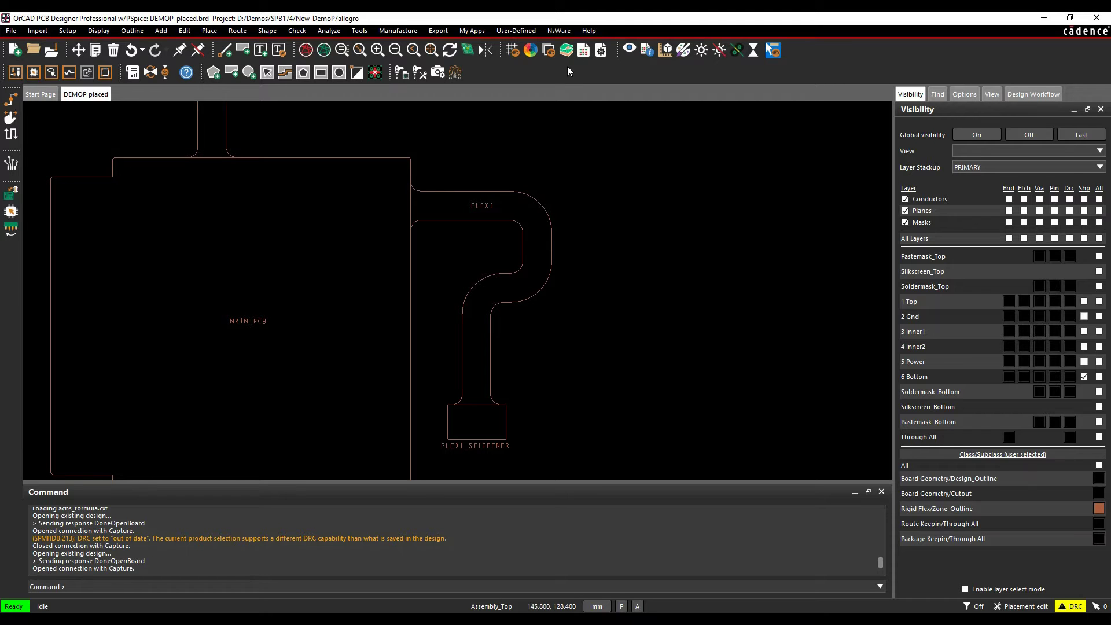
{"action": "left_click", "coordinate": [67, 30]}
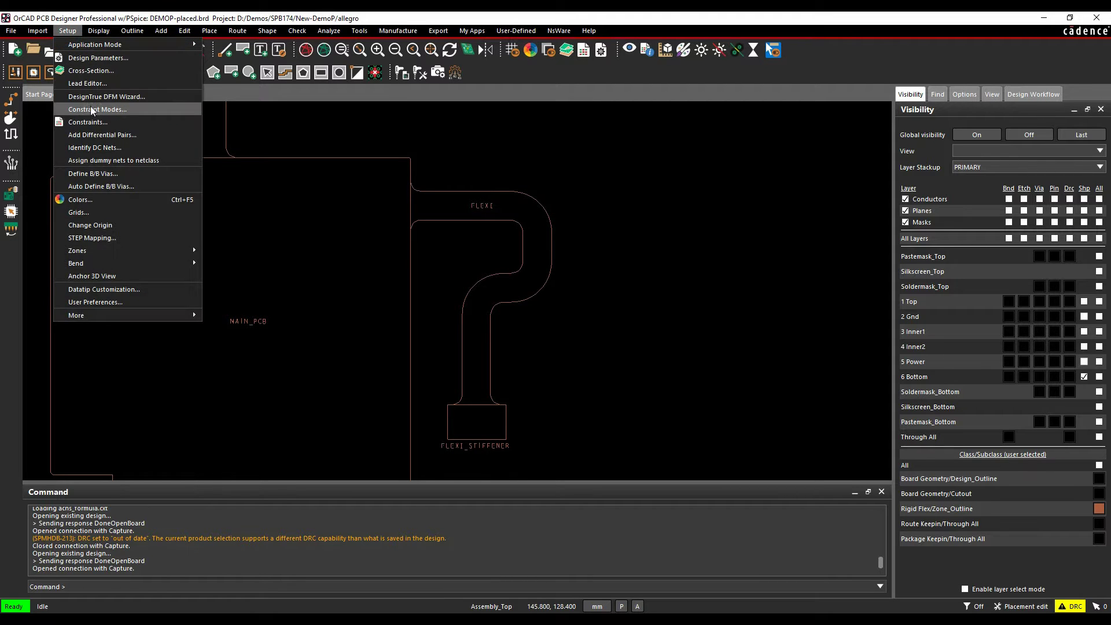
{"action": "left_click", "coordinate": [99, 71]}
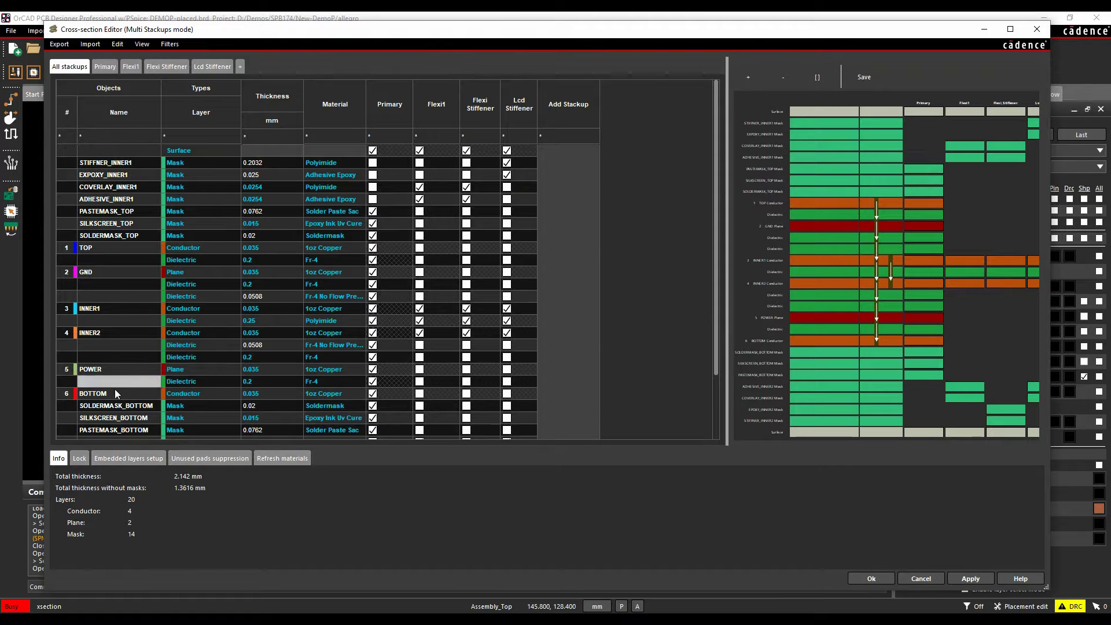
{"action": "left_click", "coordinate": [103, 64]}
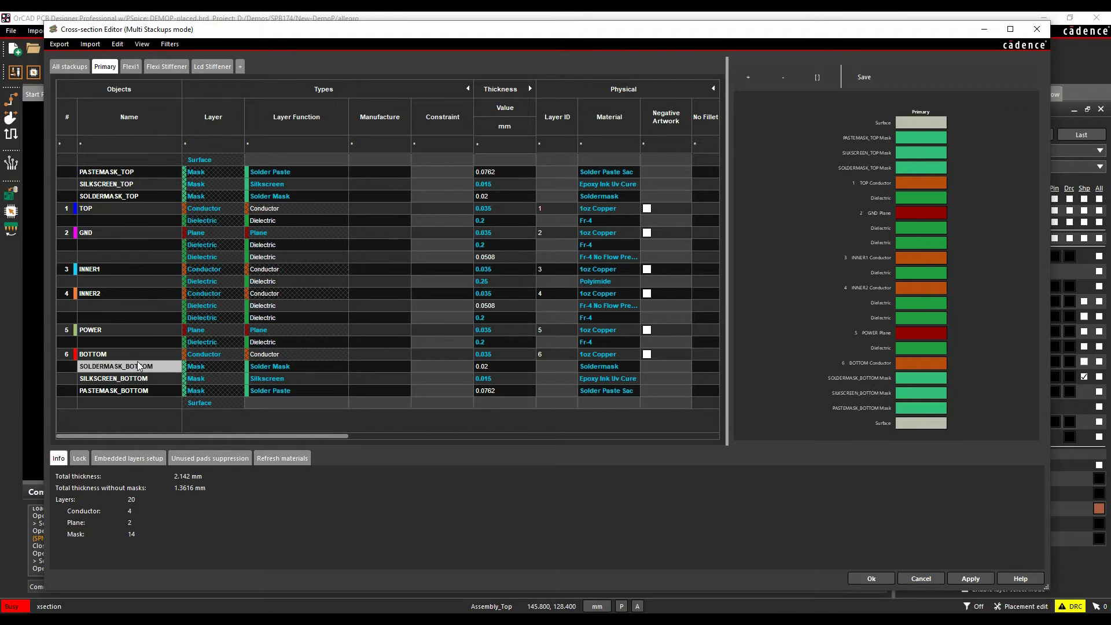
{"action": "left_click", "coordinate": [131, 66]}
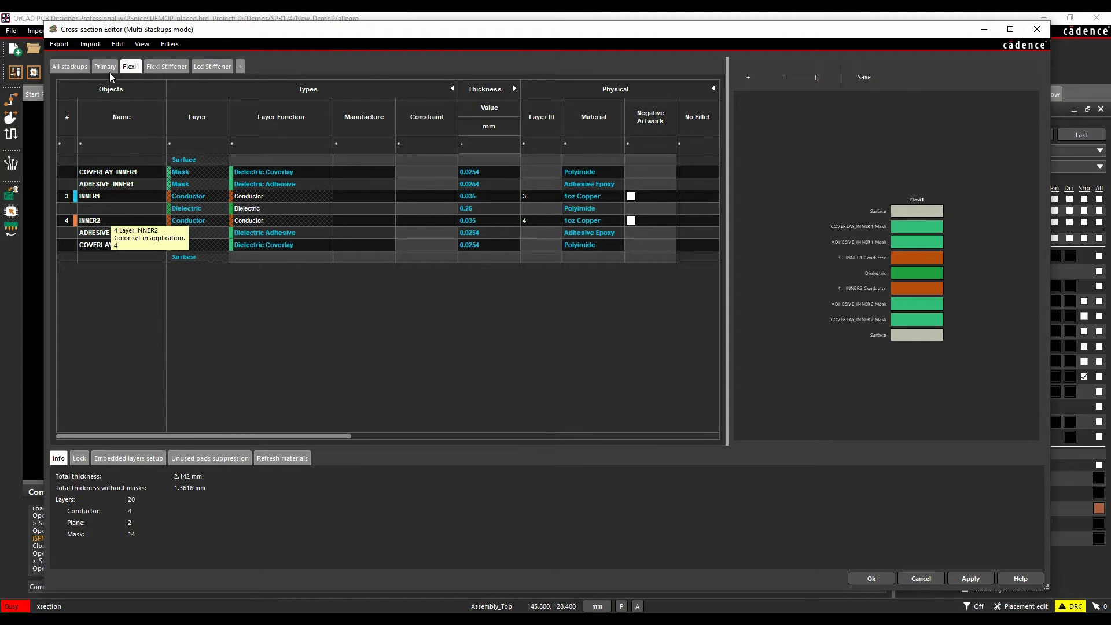
{"action": "left_click", "coordinate": [213, 67]}
{"action": "left_click", "coordinate": [172, 67]}
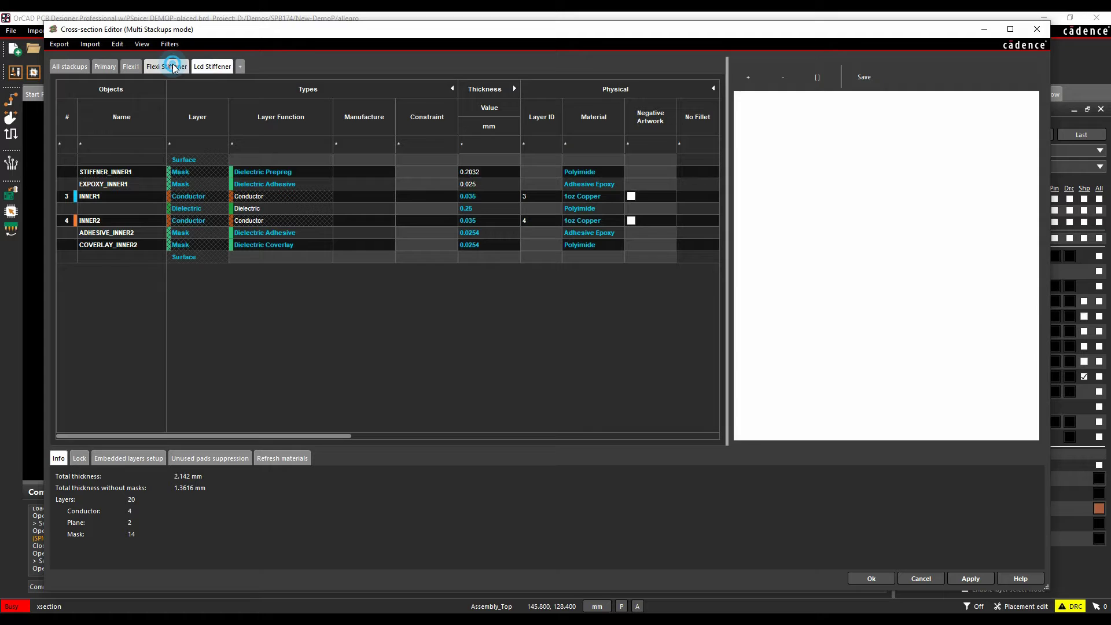
{"action": "left_click", "coordinate": [1036, 29]}
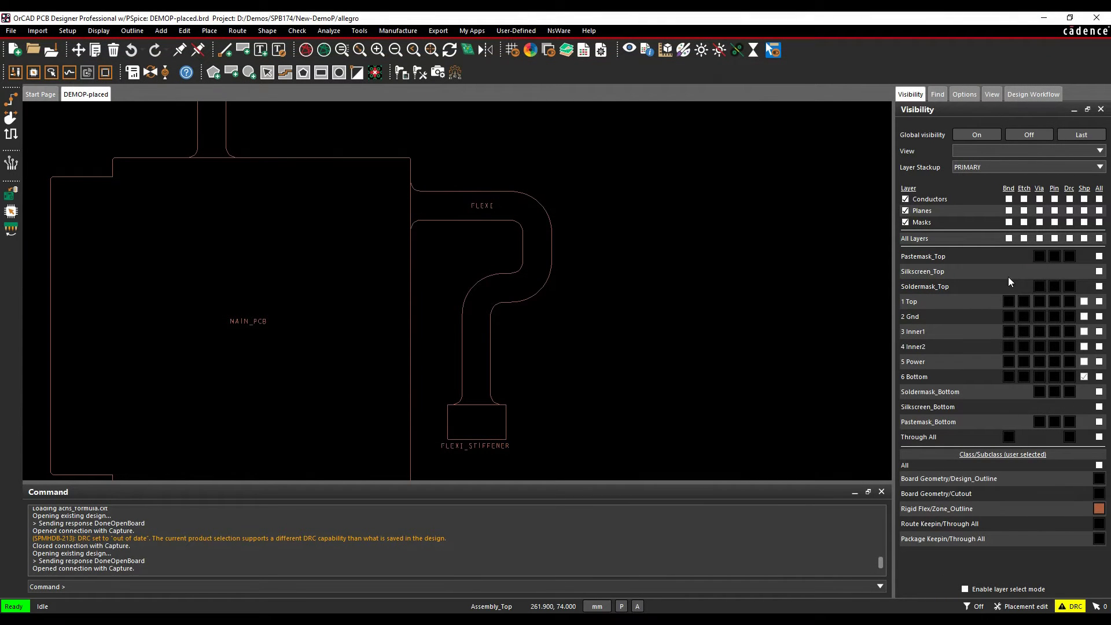
Apply the saved File: Default_demo visibility view from the View list.
{"action": "left_click", "coordinate": [1028, 150]}
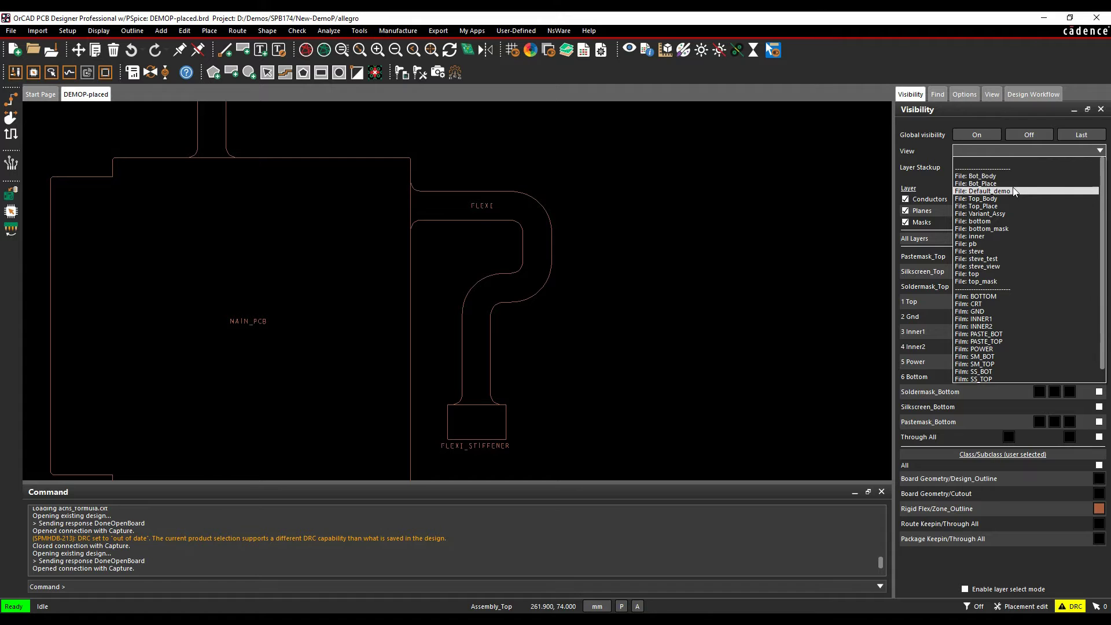
{"action": "left_click", "coordinate": [1012, 184]}
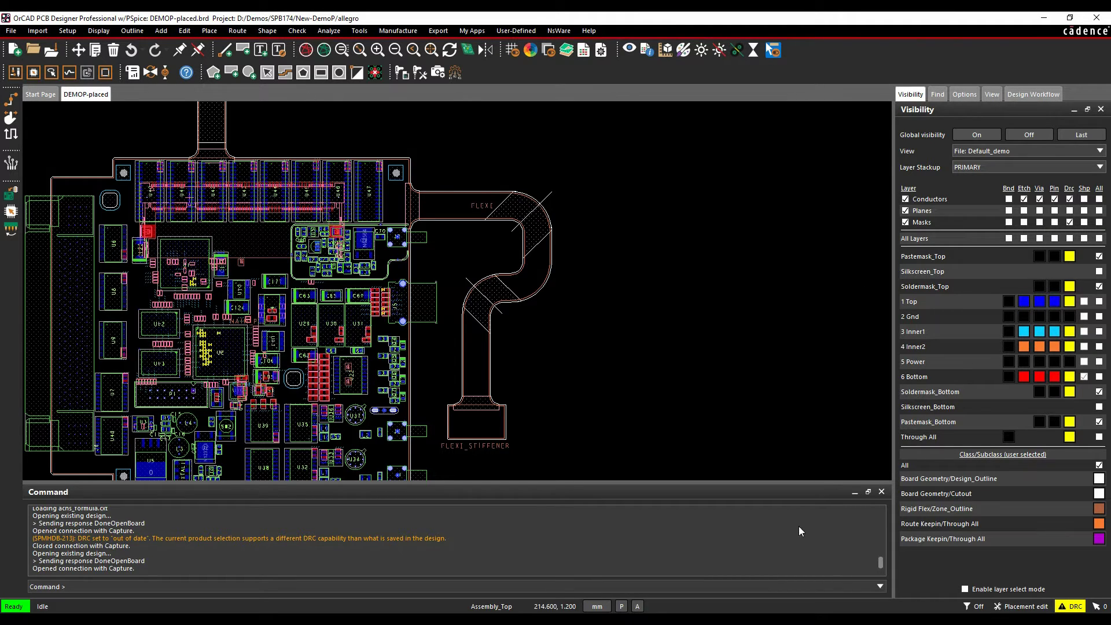
Pick SW1 for manual placement and drop it top-side on the rigid board, left of C70.
{"action": "left_click", "coordinate": [965, 94]}
{"action": "left_click", "coordinate": [929, 244]}
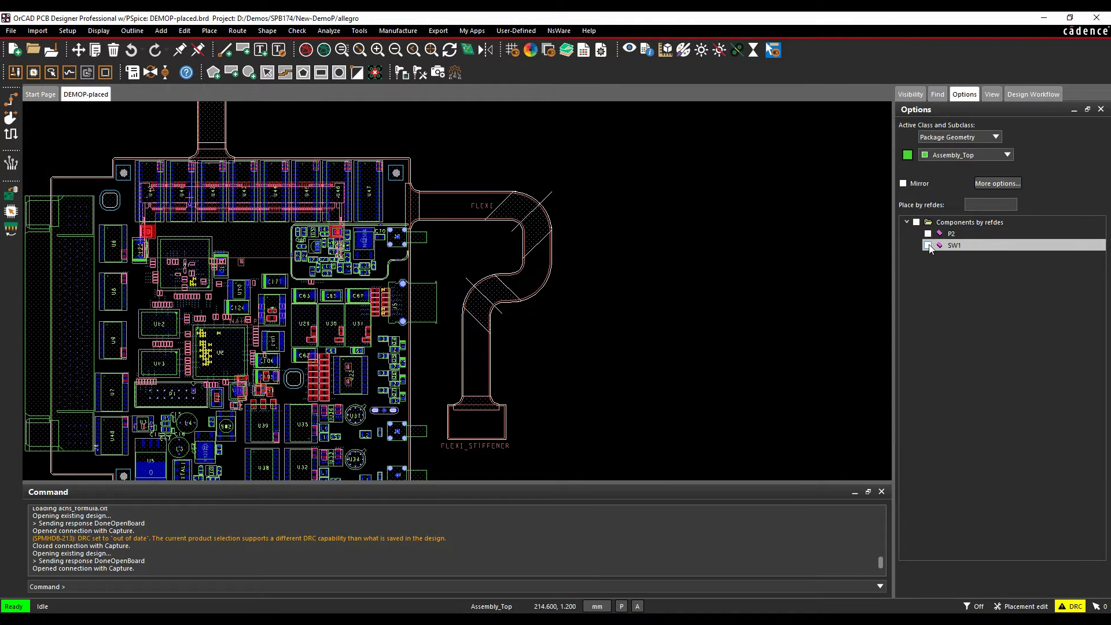
{"action": "scroll", "coordinate": [283, 254], "scroll_direction": "up", "scroll_amount": 3}
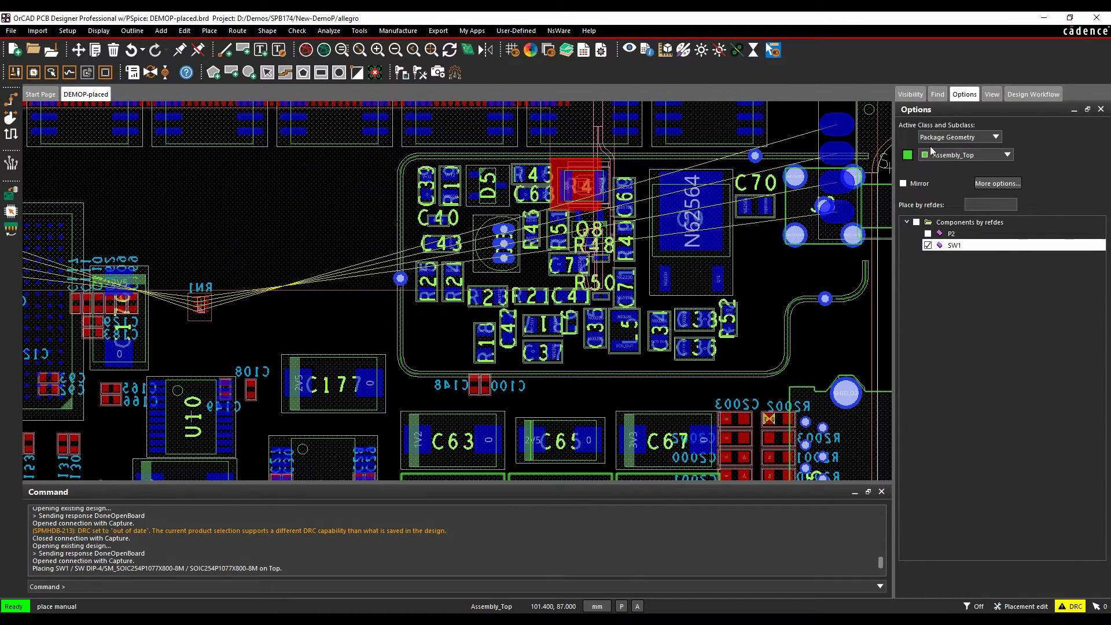
{"action": "left_click", "coordinate": [911, 93]}
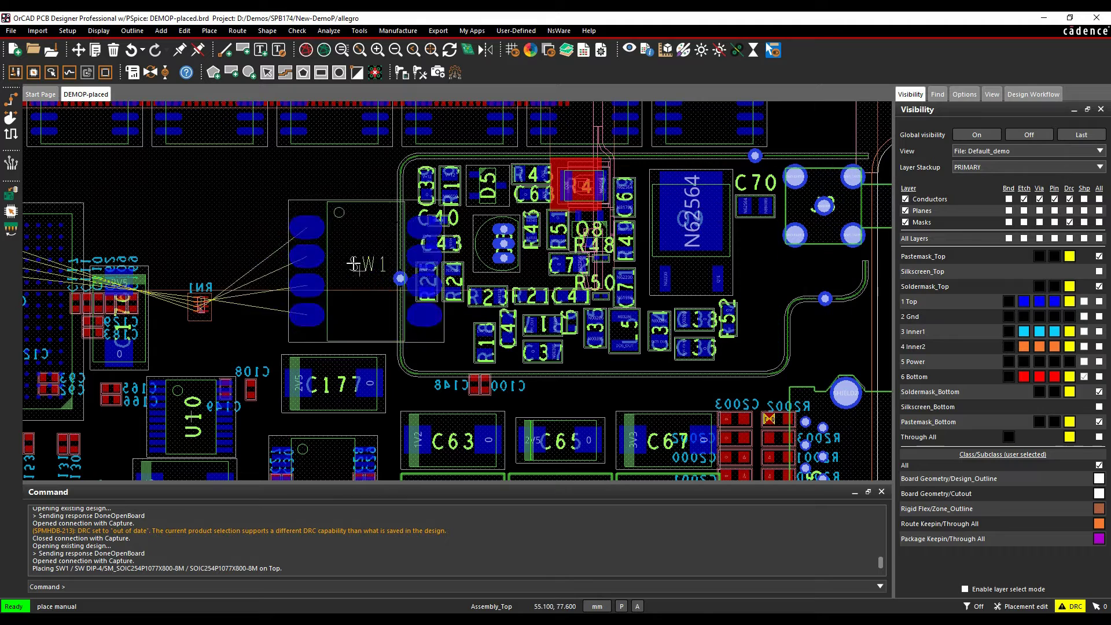
{"action": "right_click", "coordinate": [299, 220]}
{"action": "left_click", "coordinate": [324, 340]}
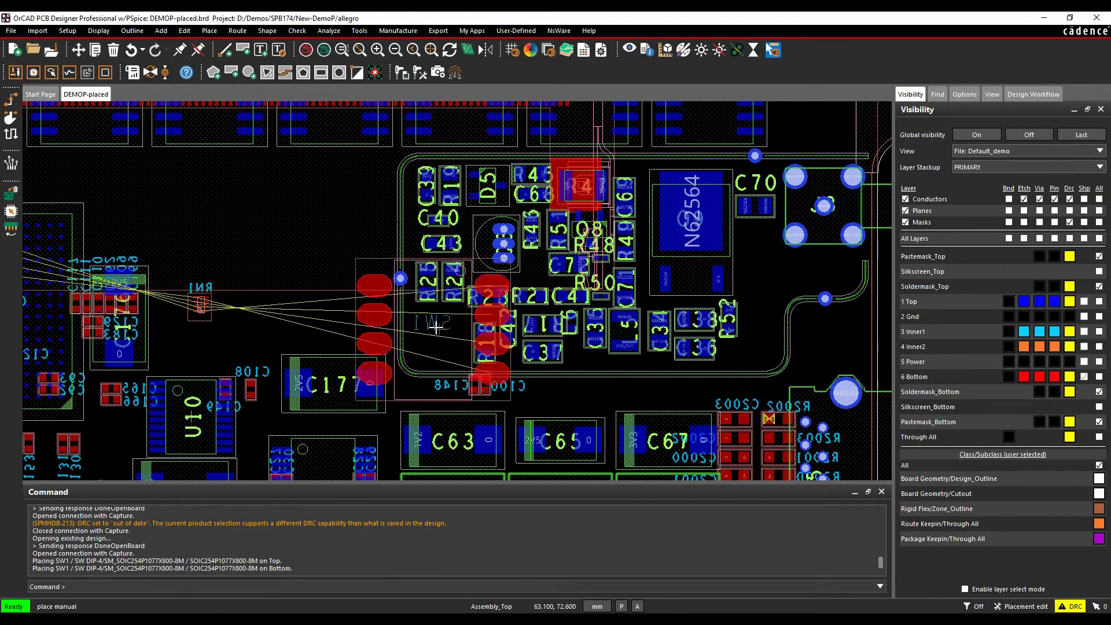
{"action": "right_click", "coordinate": [305, 258]}
{"action": "left_click", "coordinate": [325, 356]}
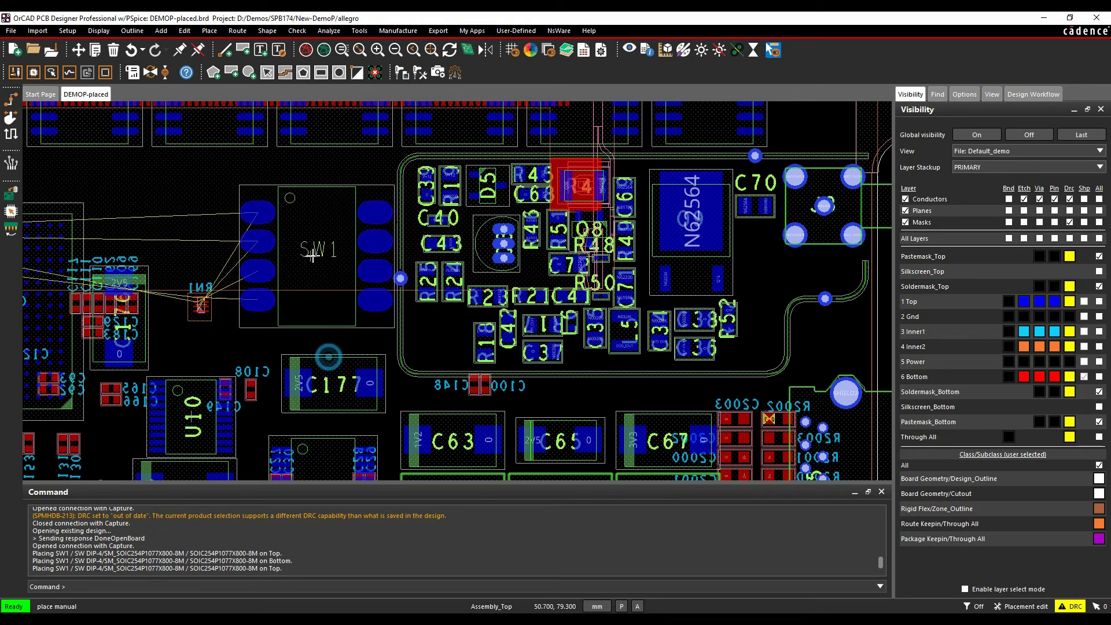
{"action": "left_click", "coordinate": [298, 259]}
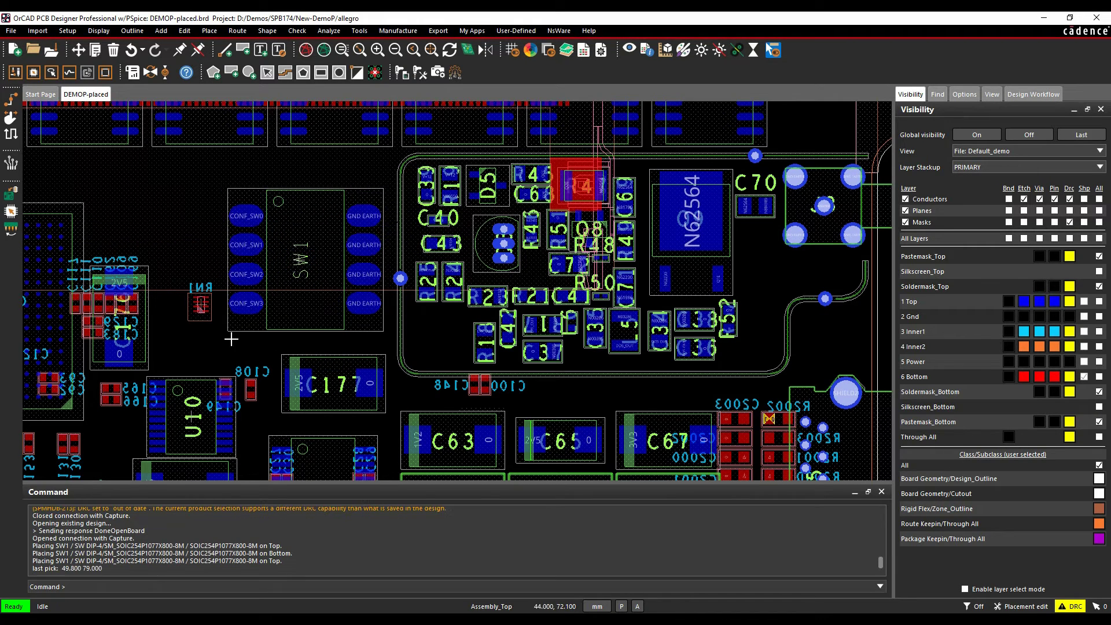
{"action": "scroll", "coordinate": [227, 337], "scroll_direction": "down", "scroll_amount": 2}
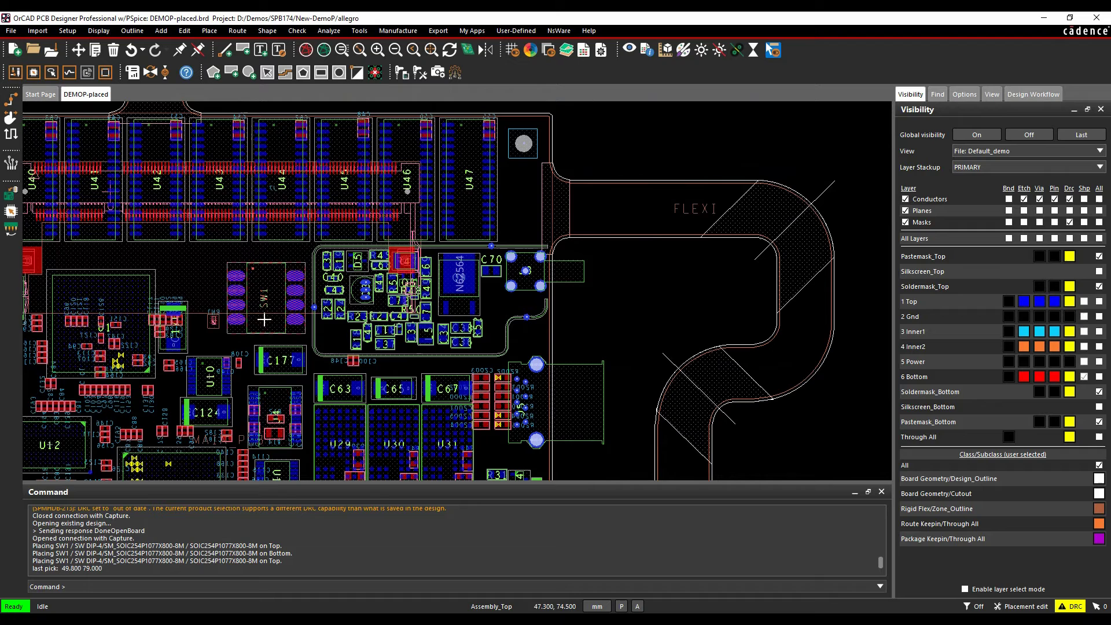
Select connector P2, rotate it 90 degrees, and drop it on the board.
{"action": "left_click", "coordinate": [965, 94]}
{"action": "left_click", "coordinate": [927, 234]}
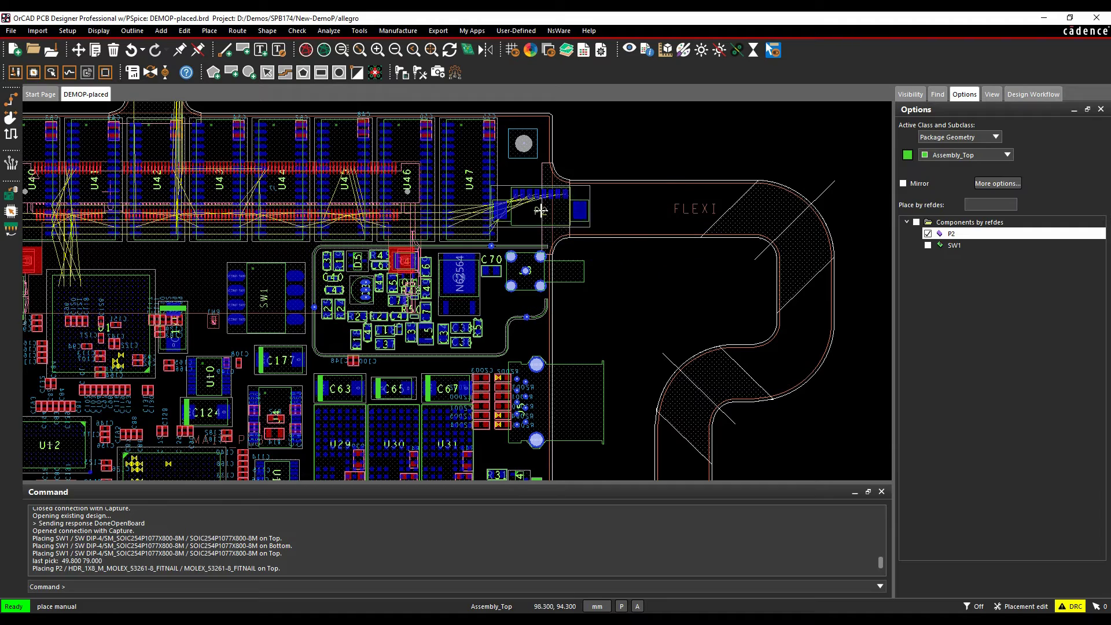
{"action": "right_click", "coordinate": [521, 207]}
{"action": "left_click", "coordinate": [541, 334]}
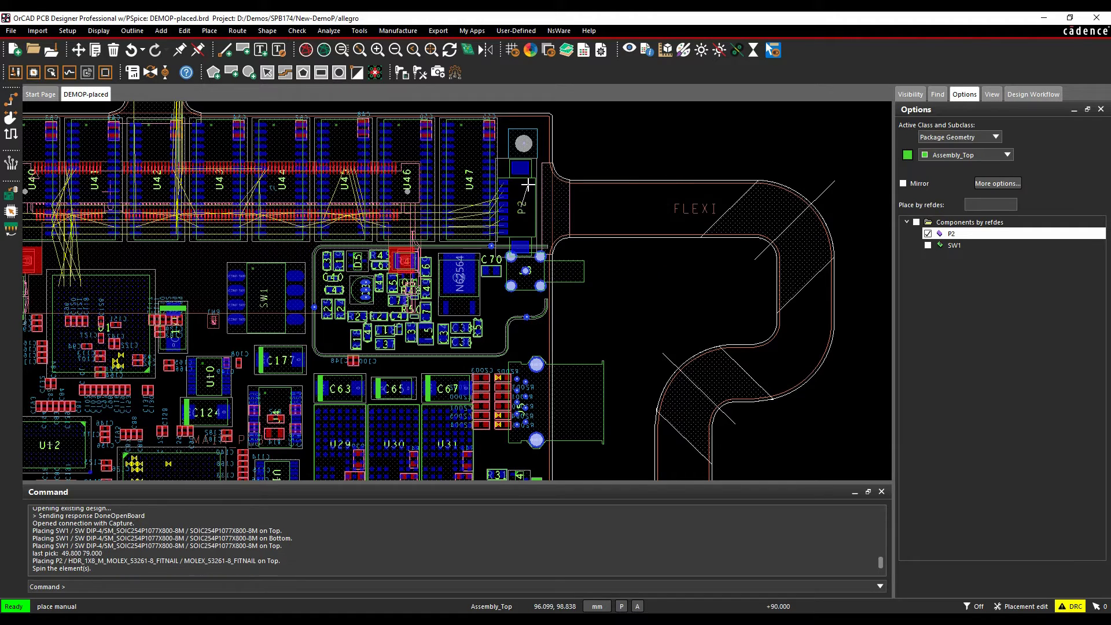
{"action": "left_click", "coordinate": [524, 217]}
{"action": "scroll", "coordinate": [524, 206], "scroll_direction": "up", "scroll_amount": 2}
{"action": "scroll", "coordinate": [524, 206], "scroll_direction": "up", "scroll_amount": 2}
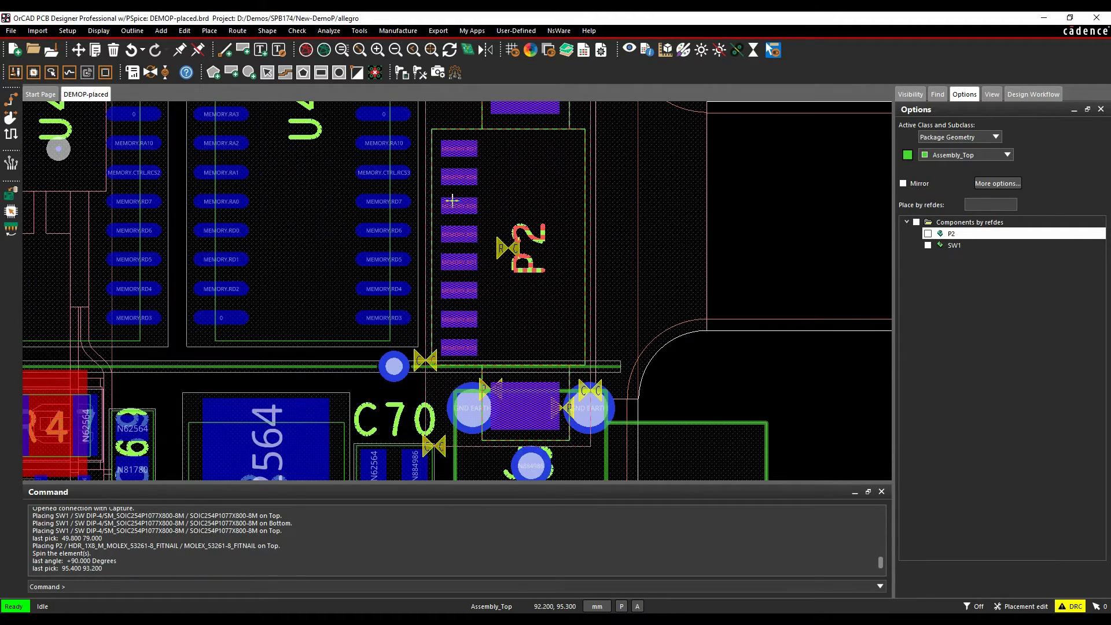
Move P2 again, mirroring it and spinning it to 0°, onto the flex stiffener.
{"action": "left_click", "coordinate": [462, 197]}
{"action": "right_click", "coordinate": [492, 154]}
{"action": "left_click", "coordinate": [515, 270]}
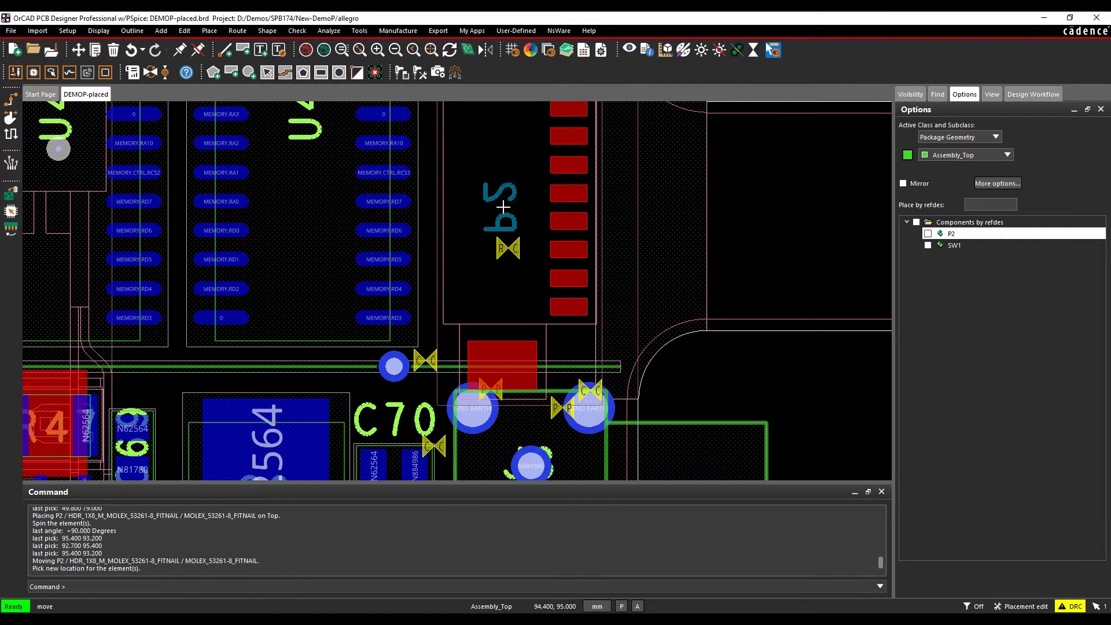
{"action": "scroll", "coordinate": [517, 214], "scroll_direction": "down", "scroll_amount": 4}
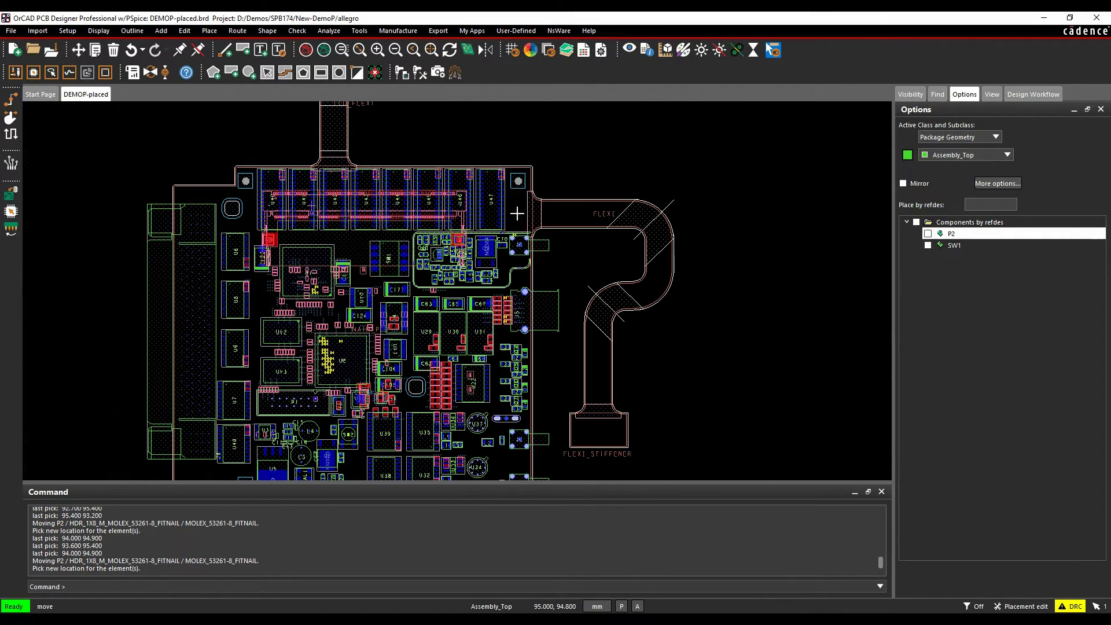
{"action": "scroll", "coordinate": [608, 441], "scroll_direction": "up", "scroll_amount": 3}
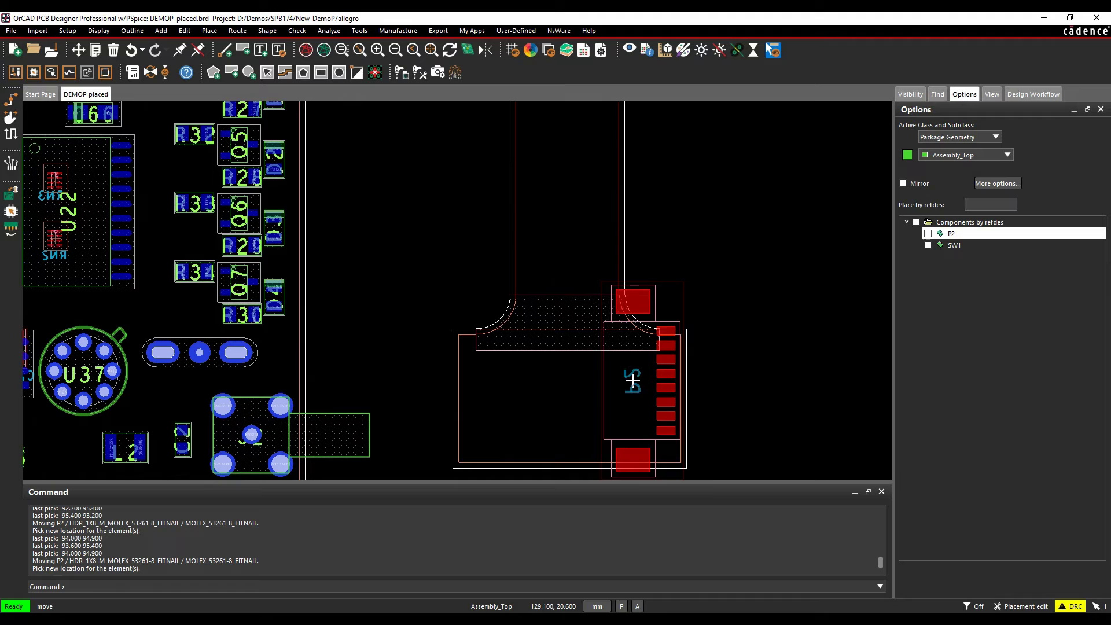
{"action": "right_click", "coordinate": [622, 339]}
{"action": "left_click", "coordinate": [645, 462]}
{"action": "left_click", "coordinate": [619, 352]}
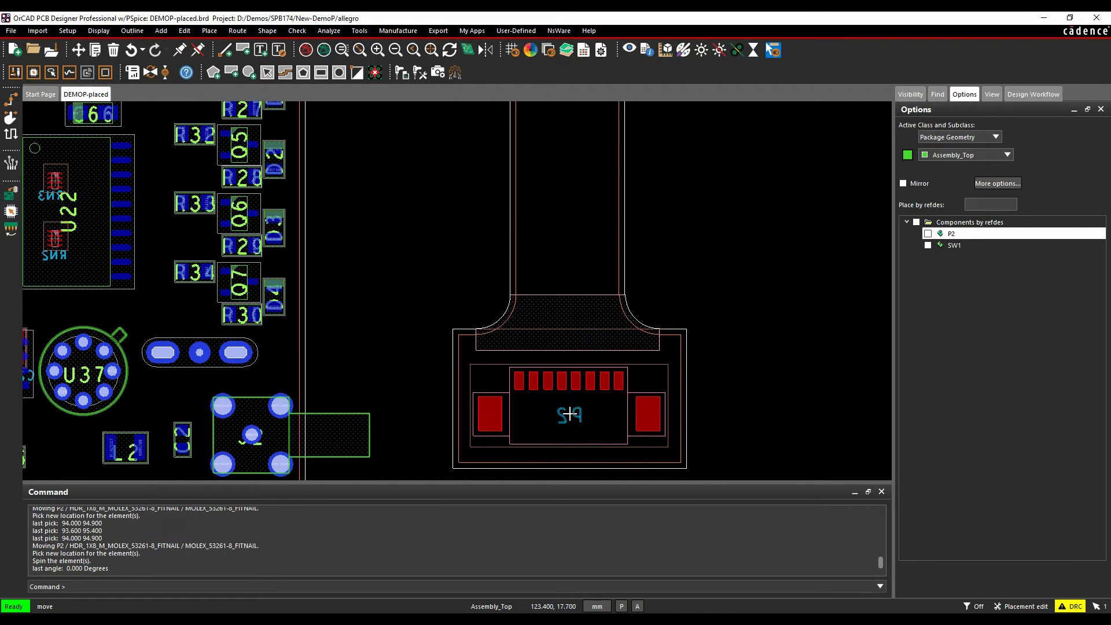
{"action": "left_click", "coordinate": [570, 415]}
{"action": "left_click", "coordinate": [756, 338]}
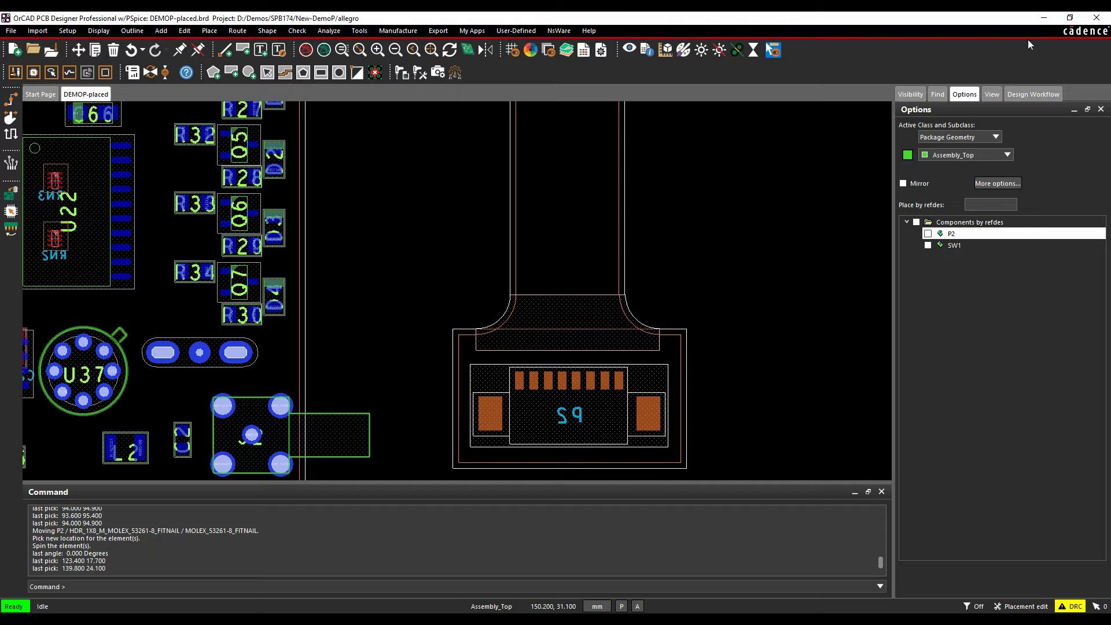
Flip P2 to the other board side and re-place it on the stiffener.
{"action": "left_click", "coordinate": [910, 95]}
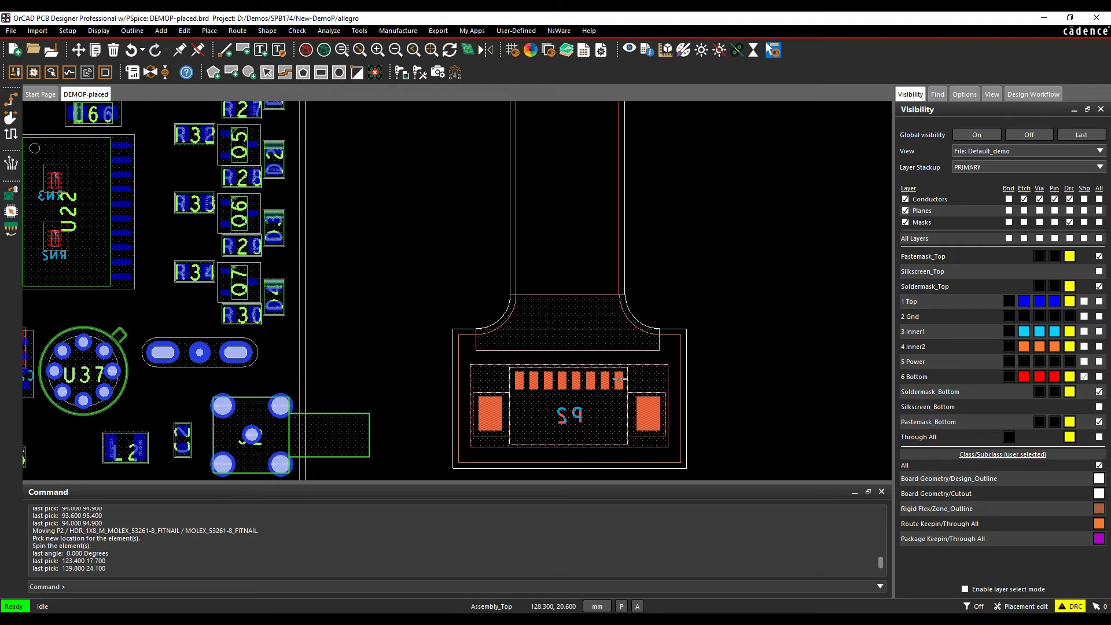
{"action": "left_click", "coordinate": [576, 385]}
{"action": "right_click", "coordinate": [592, 369]}
{"action": "left_click", "coordinate": [613, 442]}
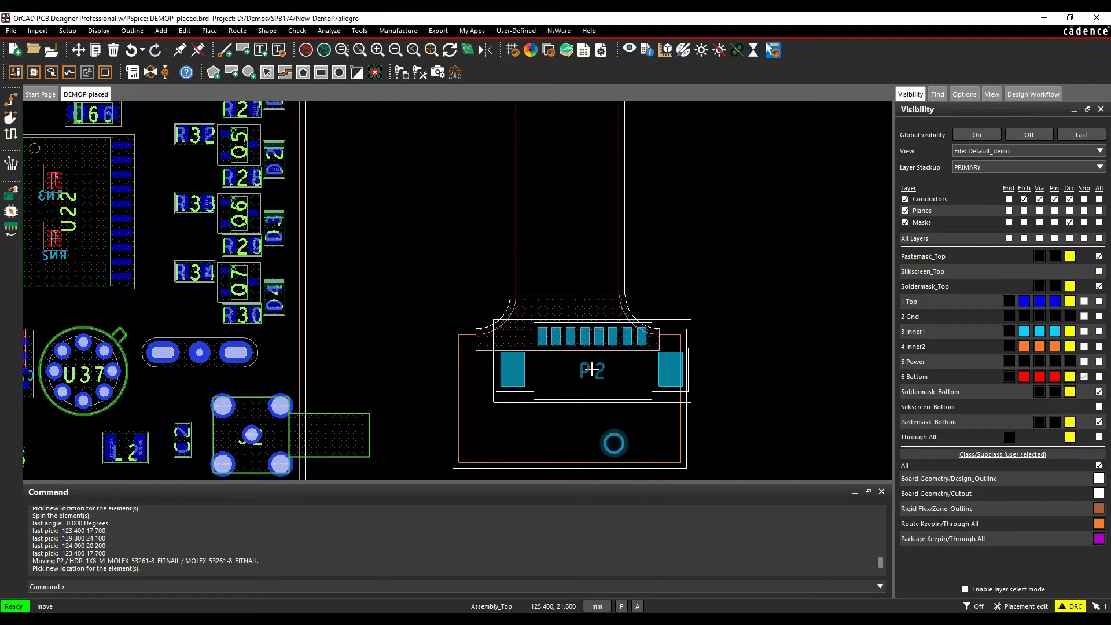
{"action": "left_click", "coordinate": [574, 388]}
{"action": "left_click", "coordinate": [754, 395]}
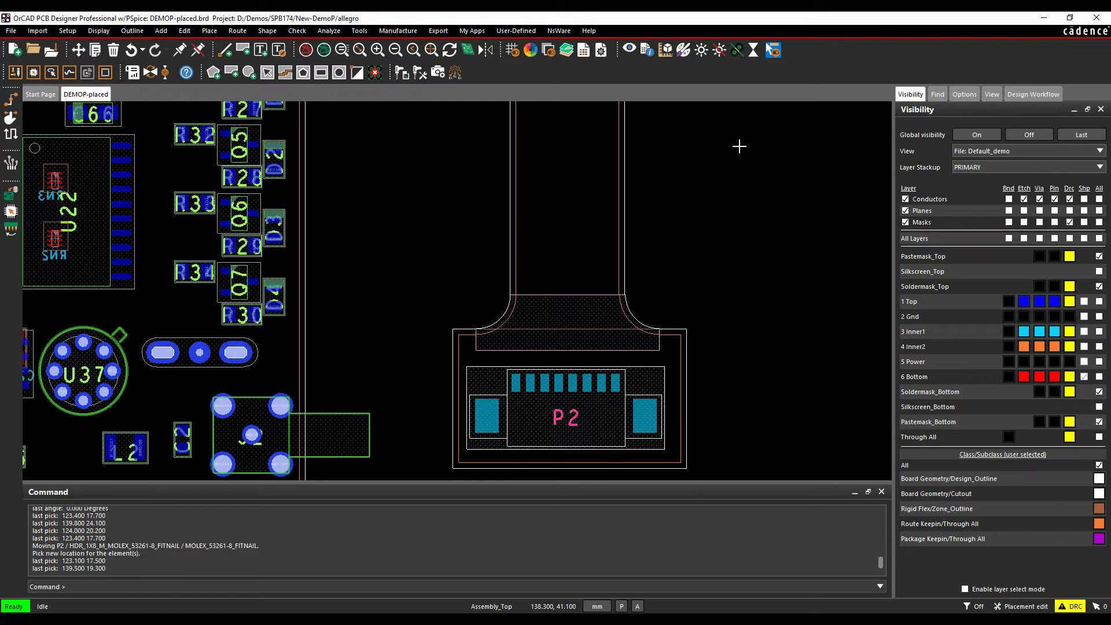
{"action": "left_click", "coordinate": [531, 51]}
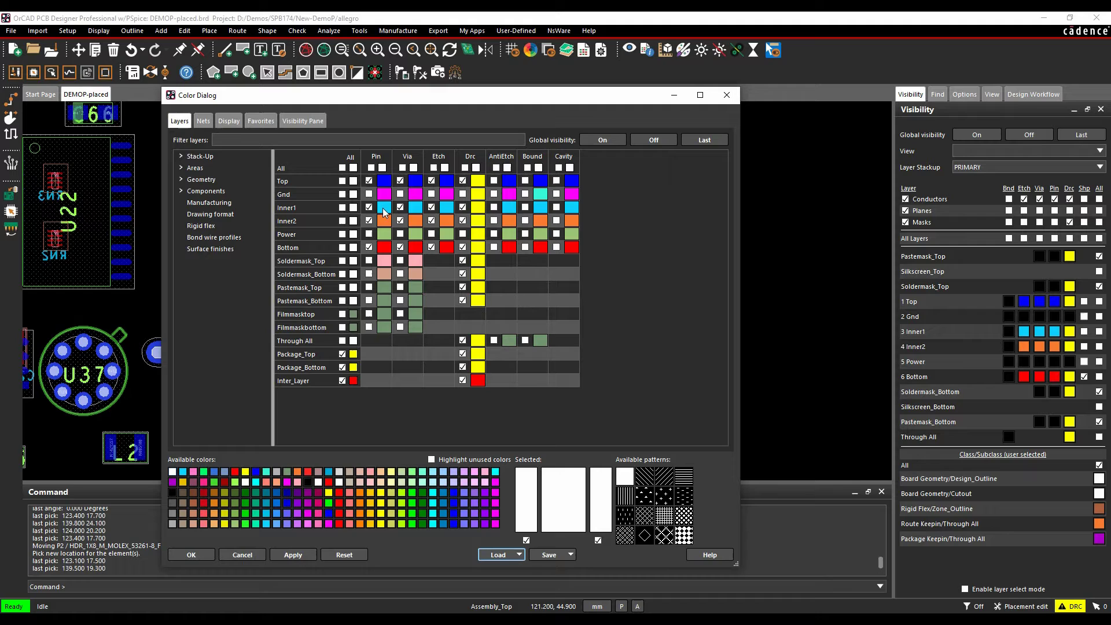
{"action": "left_click", "coordinate": [206, 180]}
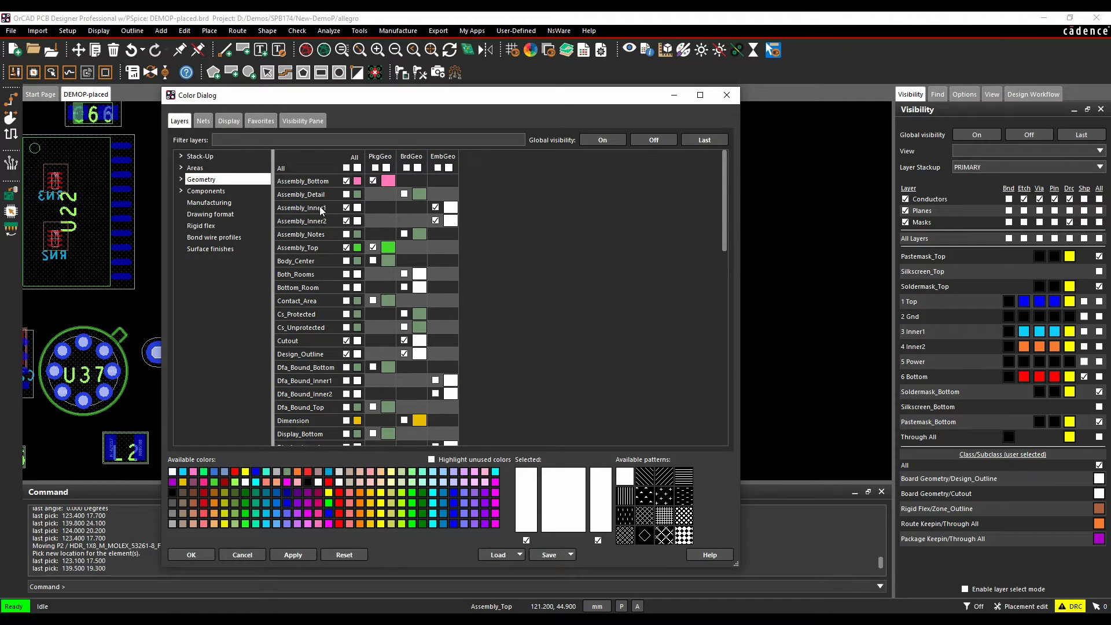
{"action": "scroll", "coordinate": [320, 231], "scroll_direction": "down", "scroll_amount": 6}
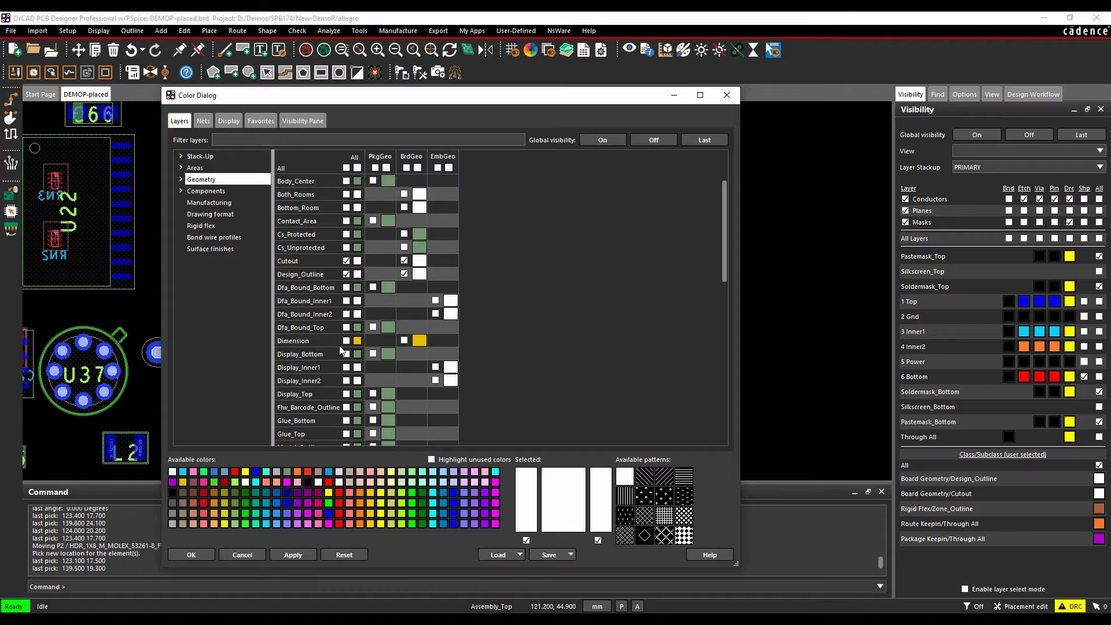
{"action": "scroll", "coordinate": [333, 338], "scroll_direction": "down", "scroll_amount": 3}
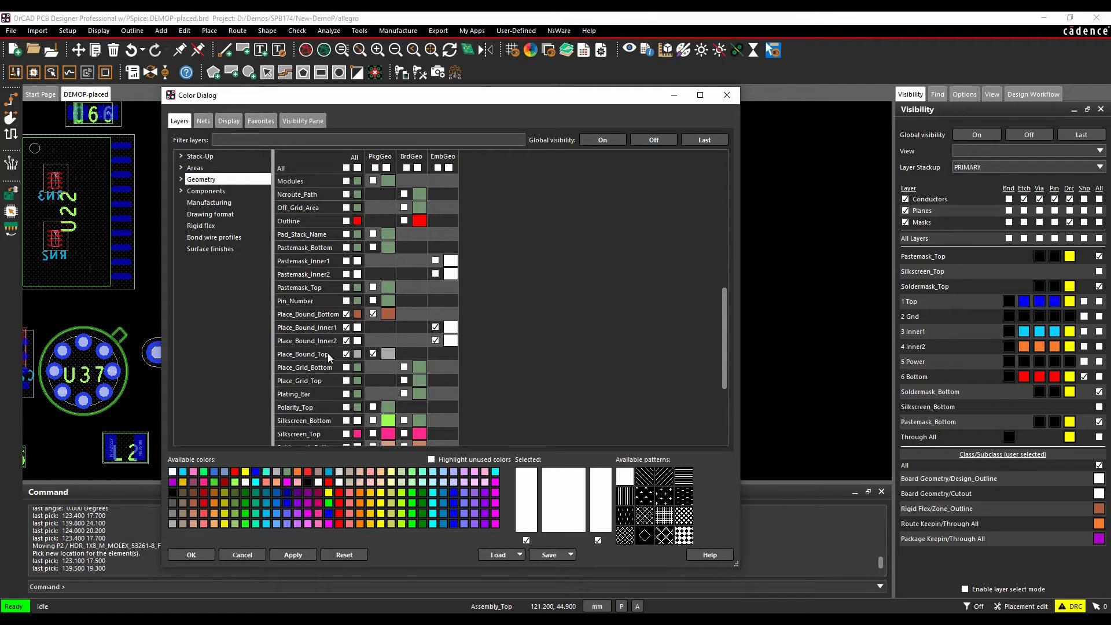
{"action": "scroll", "coordinate": [324, 334], "scroll_direction": "down", "scroll_amount": 3}
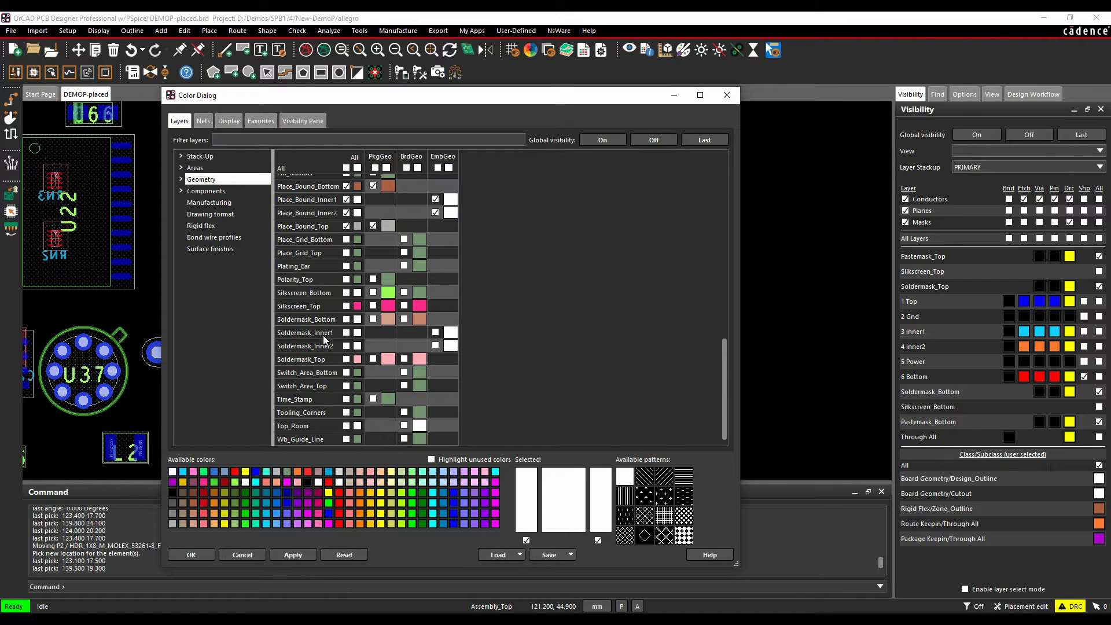
{"action": "left_click", "coordinate": [193, 556]}
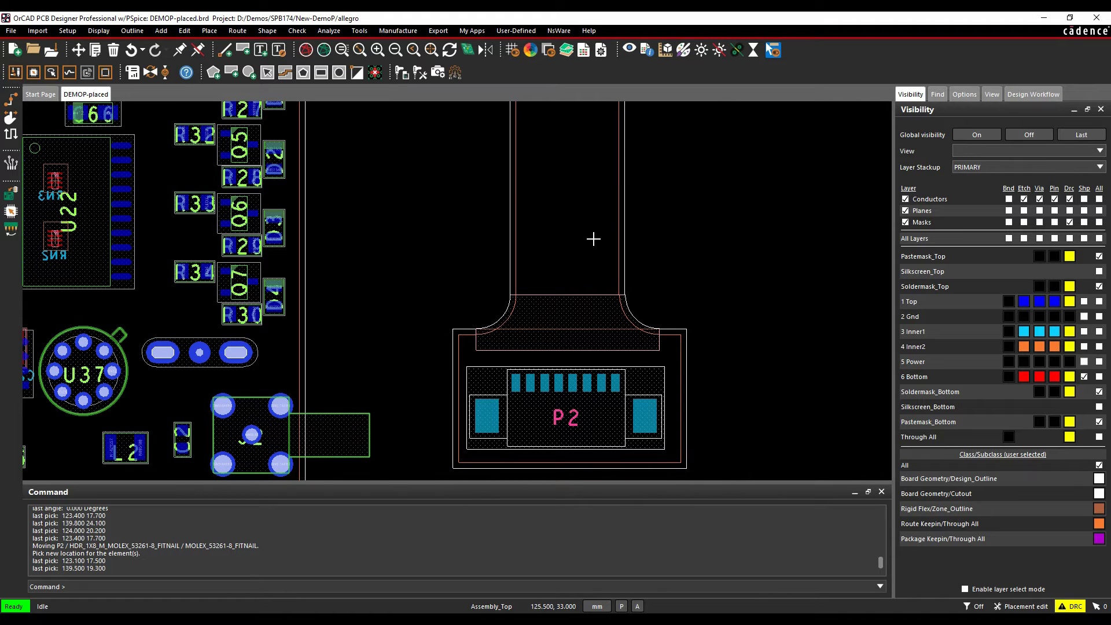
Start a trace from the MEMORY.RD7 pad and via down to Inner1 at the first corner.
{"action": "scroll", "coordinate": [593, 238], "scroll_direction": "down", "scroll_amount": 3}
{"action": "scroll", "coordinate": [590, 168], "scroll_direction": "up", "scroll_amount": 3}
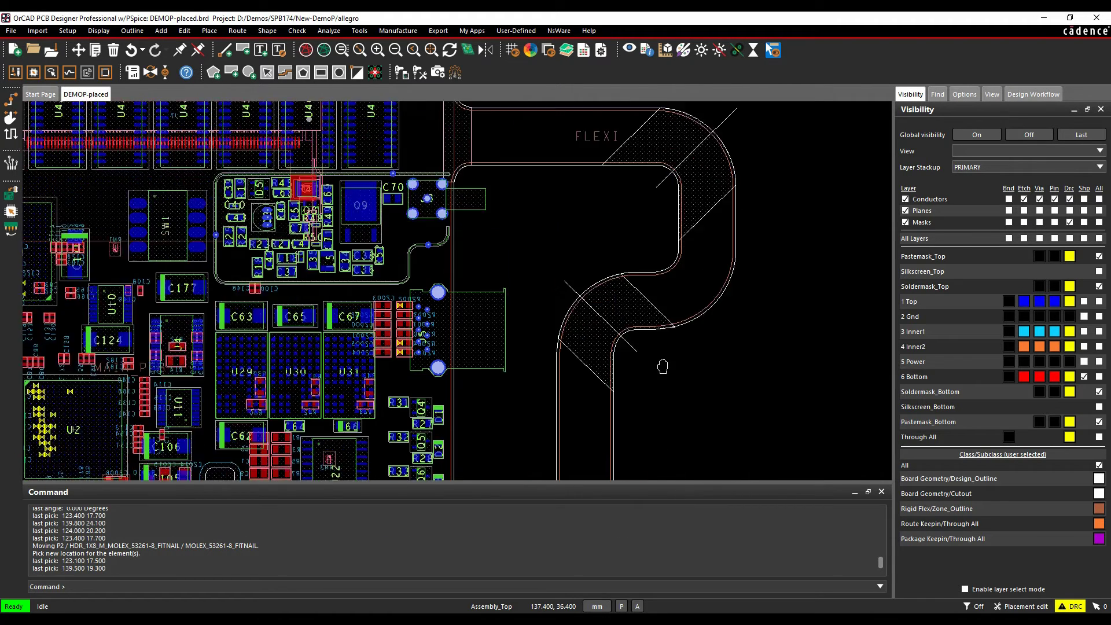
{"action": "scroll", "coordinate": [414, 212], "scroll_direction": "up", "scroll_amount": 4}
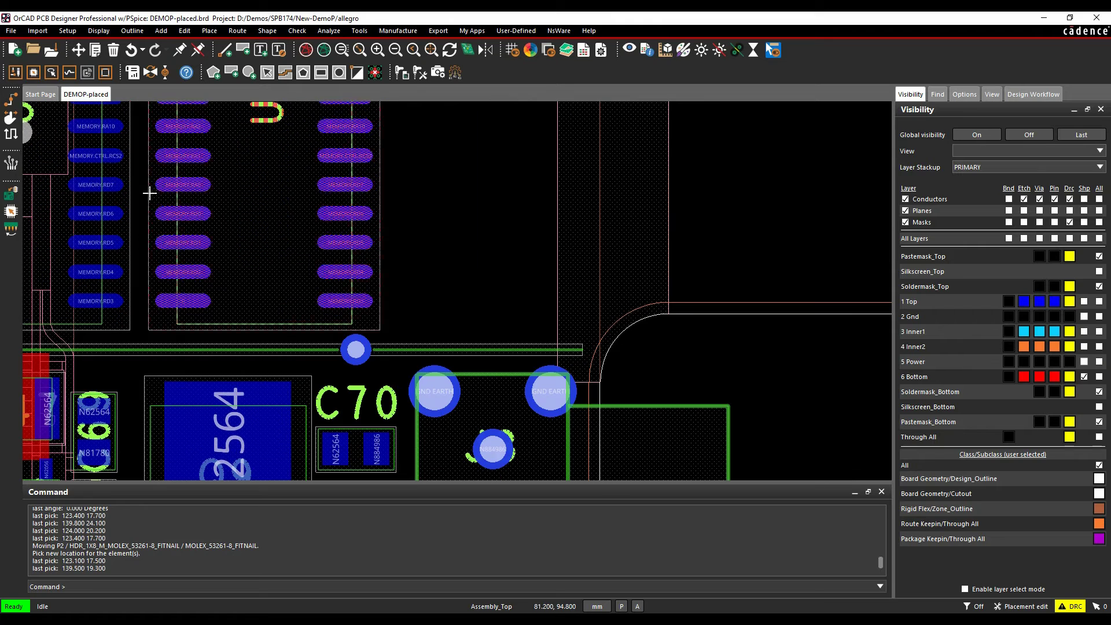
{"action": "left_click", "coordinate": [11, 99]}
{"action": "left_click", "coordinate": [333, 176]}
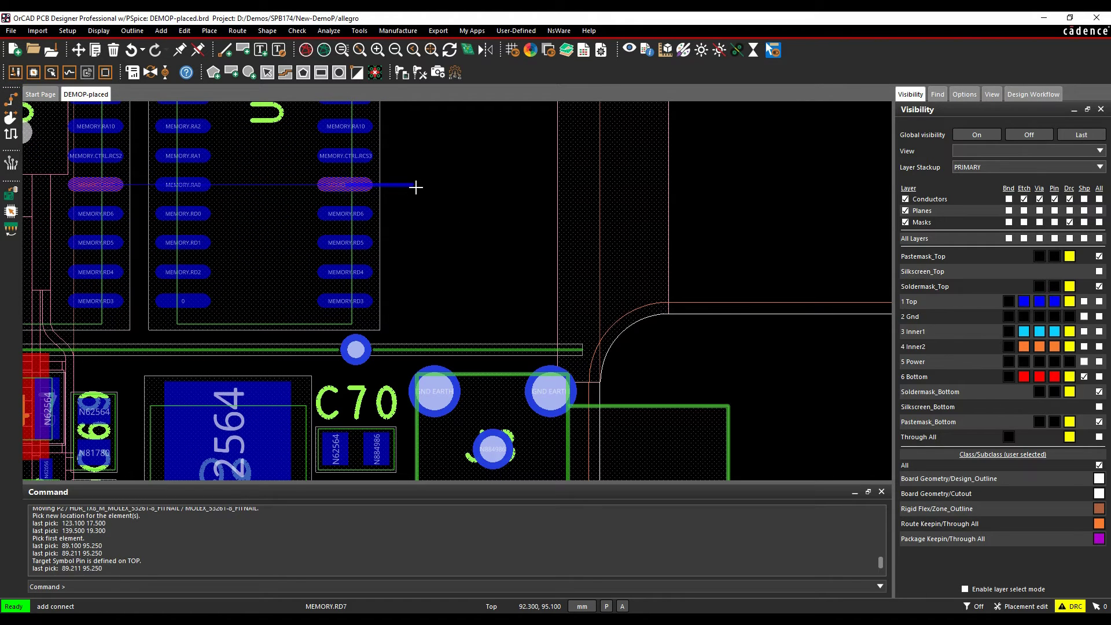
{"action": "left_click", "coordinate": [972, 99]}
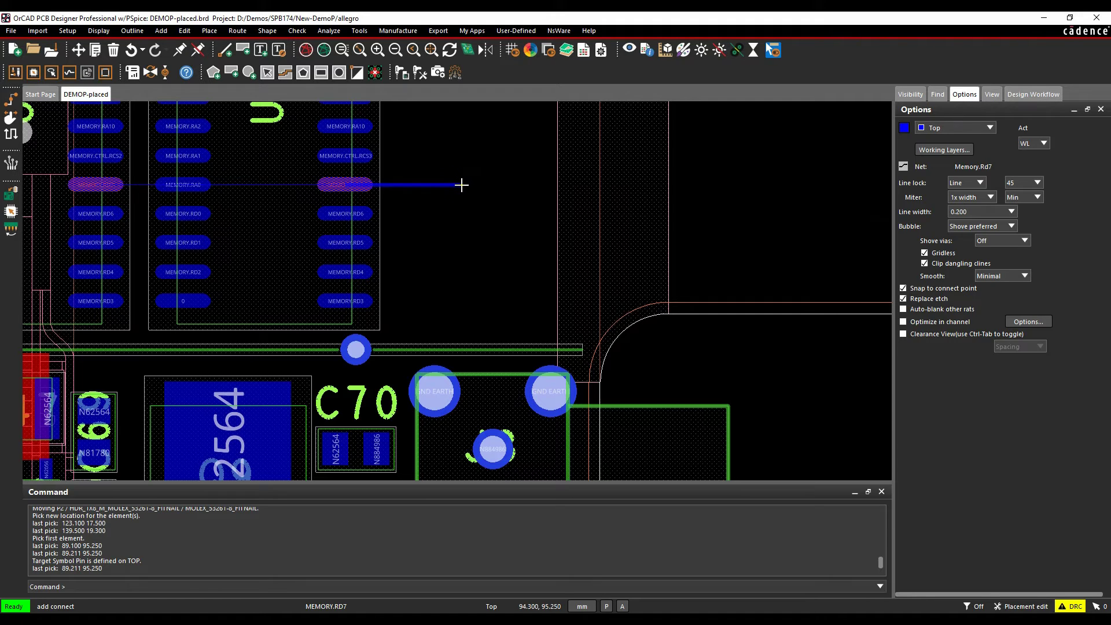
{"action": "double_click", "coordinate": [462, 185]}
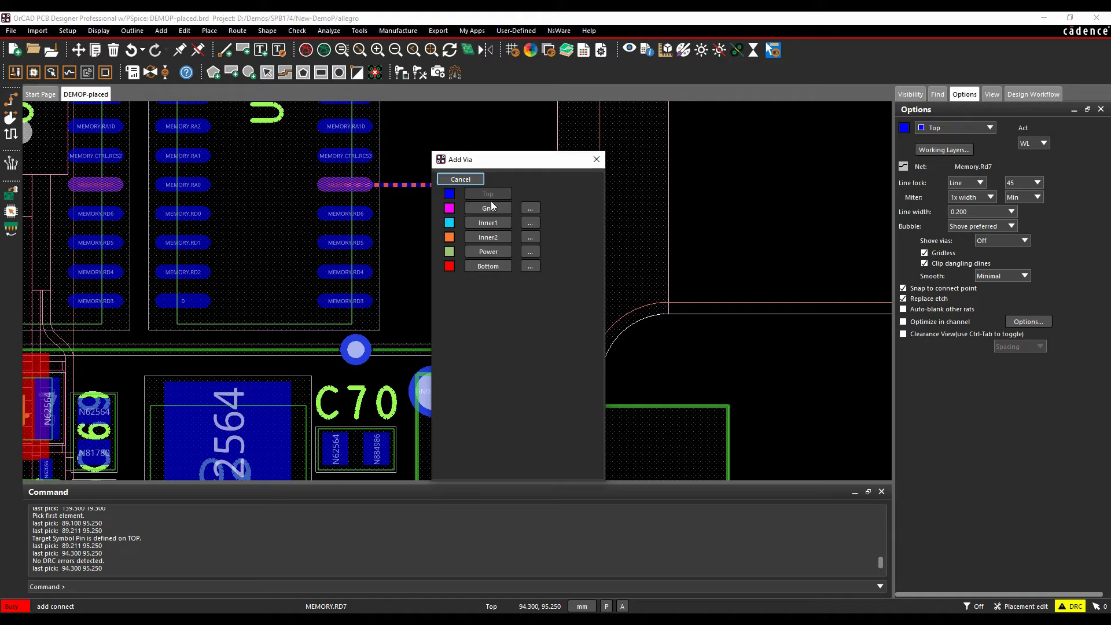
{"action": "left_click", "coordinate": [488, 223]}
Continue the loop through vias at each corner onto Bottom, Inner1, Top, then Gnd.
{"action": "double_click", "coordinate": [461, 278]}
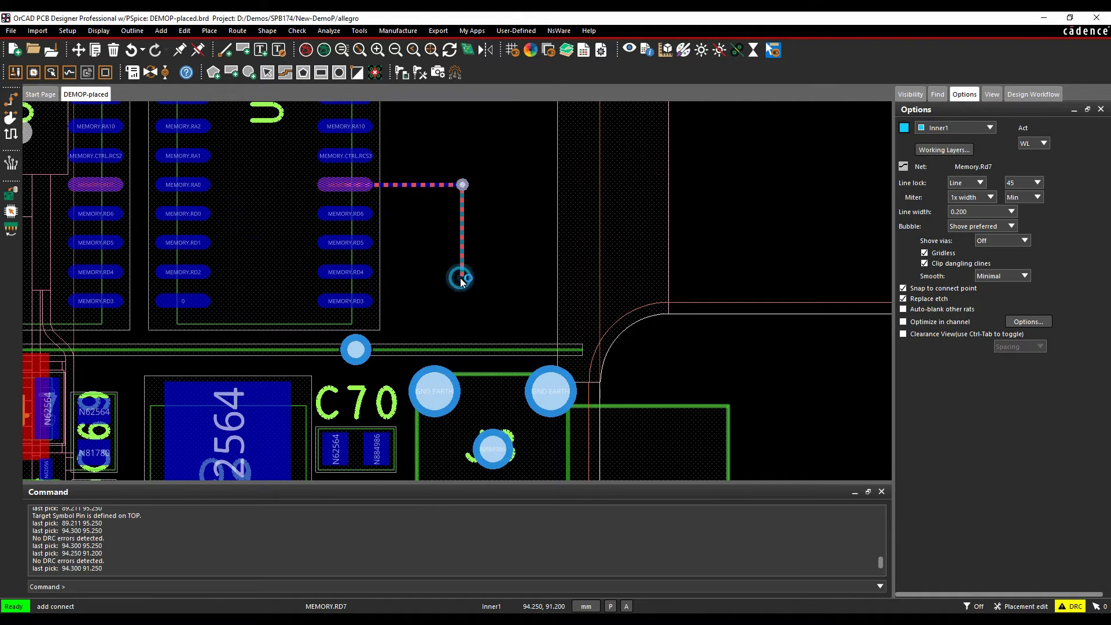
{"action": "left_click", "coordinate": [471, 360]}
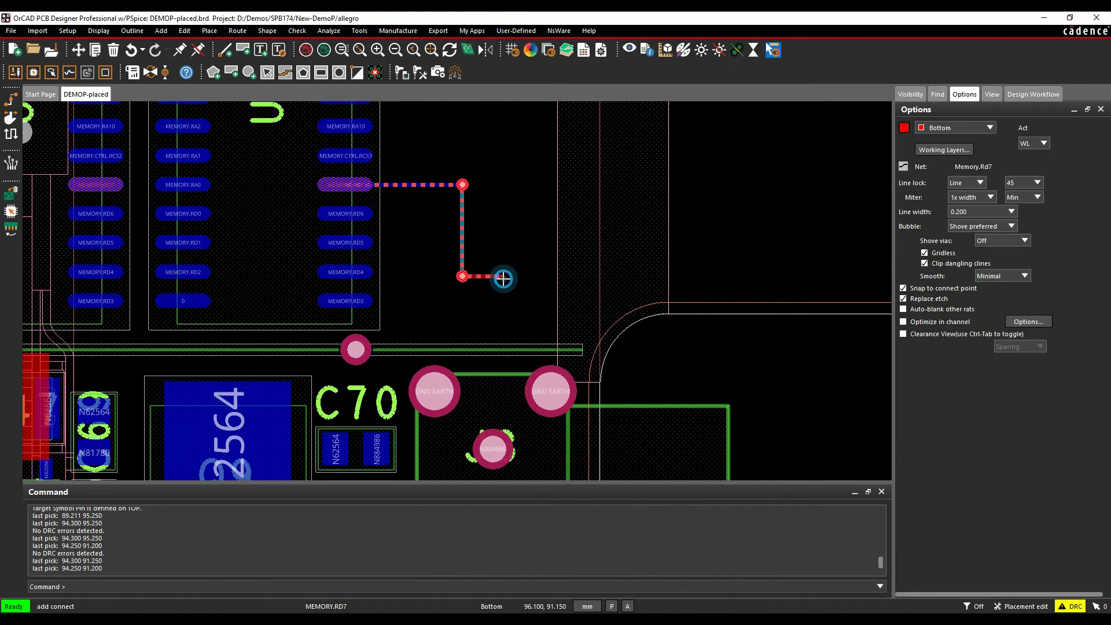
{"action": "double_click", "coordinate": [503, 278]}
{"action": "left_click", "coordinate": [529, 316]}
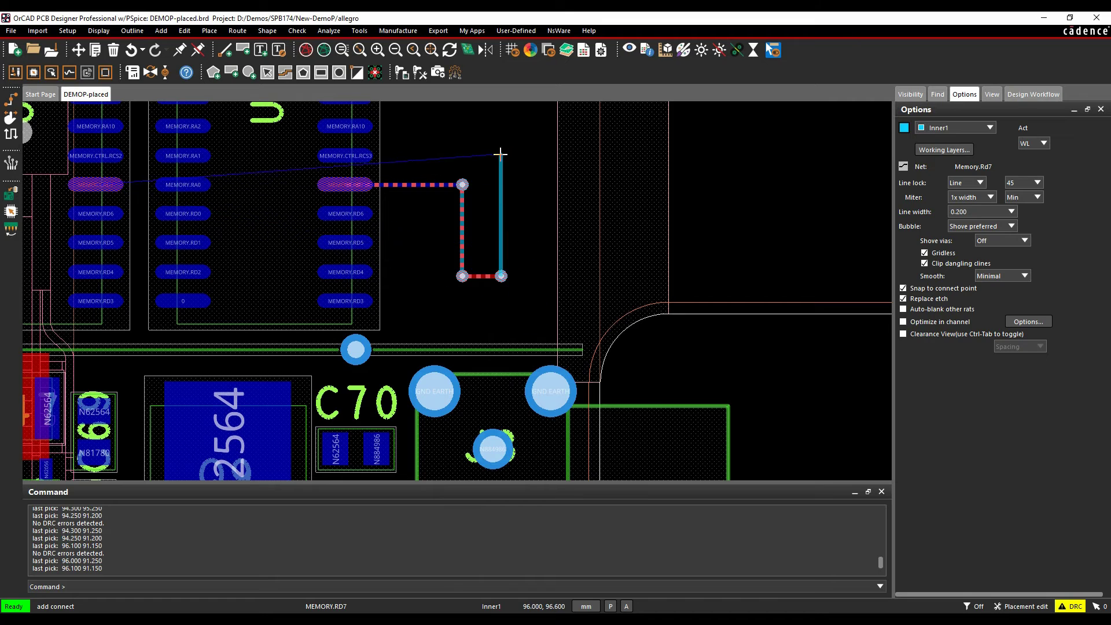
{"action": "double_click", "coordinate": [498, 159]}
{"action": "left_click", "coordinate": [522, 167]}
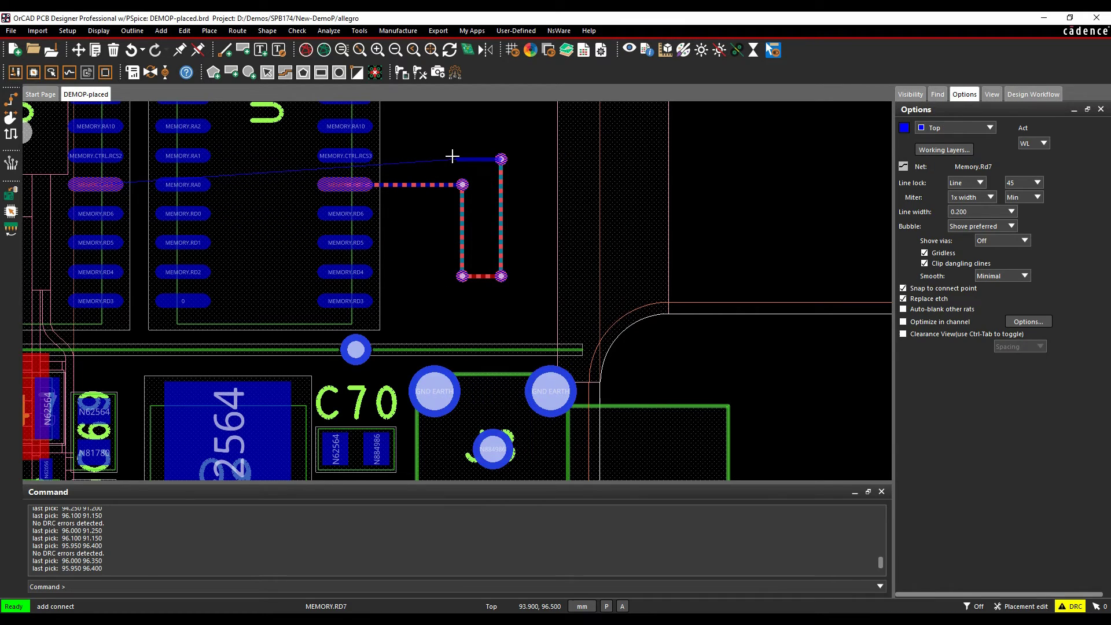
{"action": "double_click", "coordinate": [454, 157]}
{"action": "left_click", "coordinate": [480, 196]}
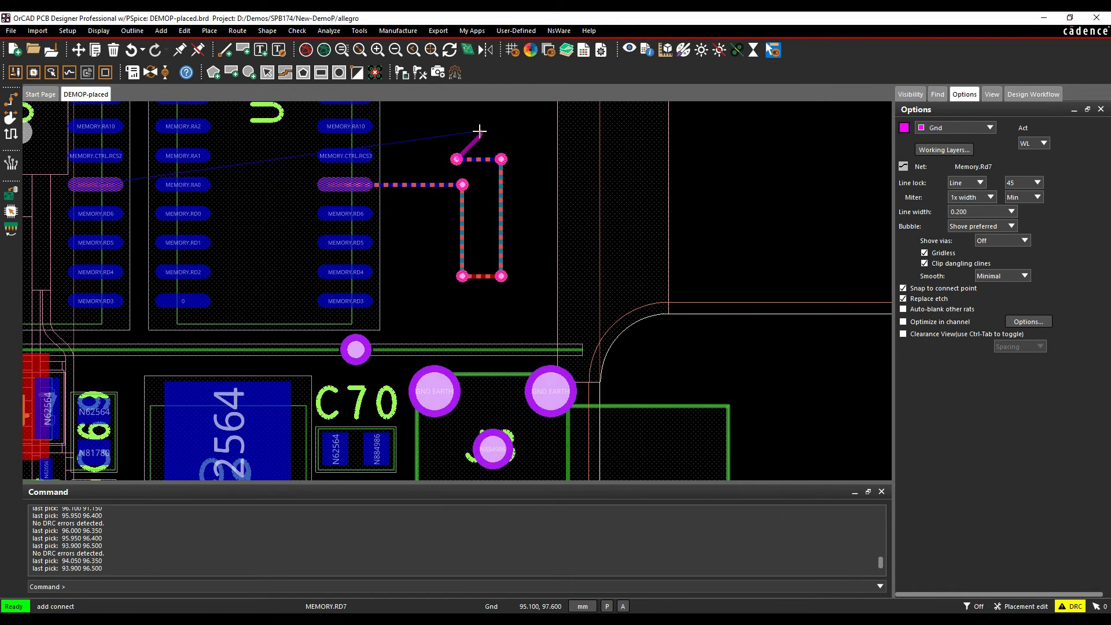
{"action": "double_click", "coordinate": [485, 128]}
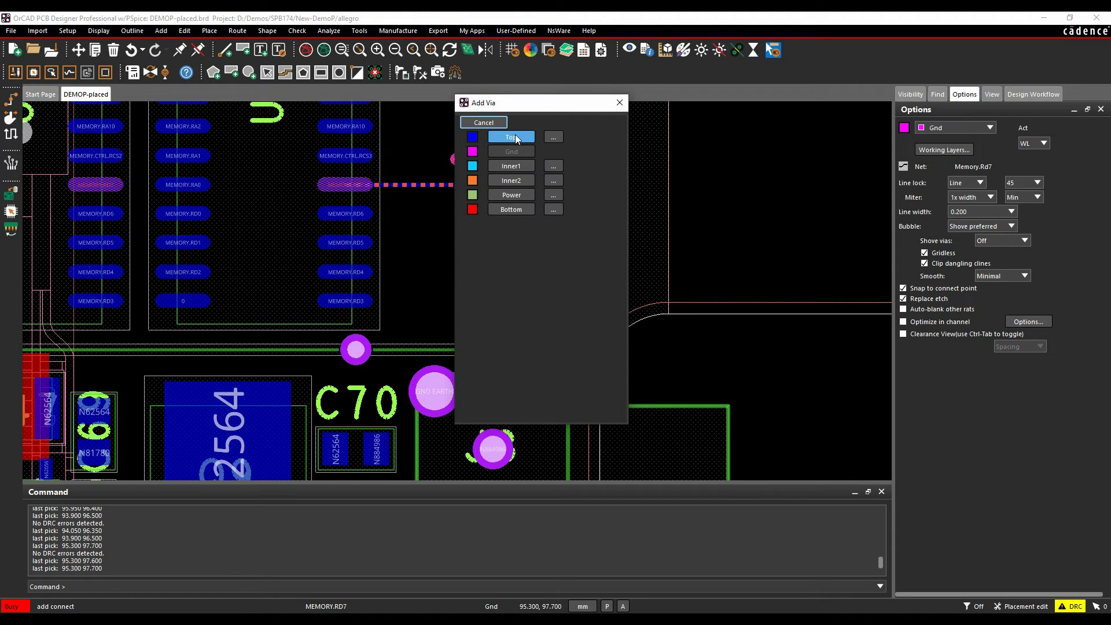
Via the trace to Top, try routing right into the flex zone, and dismiss the 'Location is not legal' error.
{"action": "left_click", "coordinate": [515, 137]}
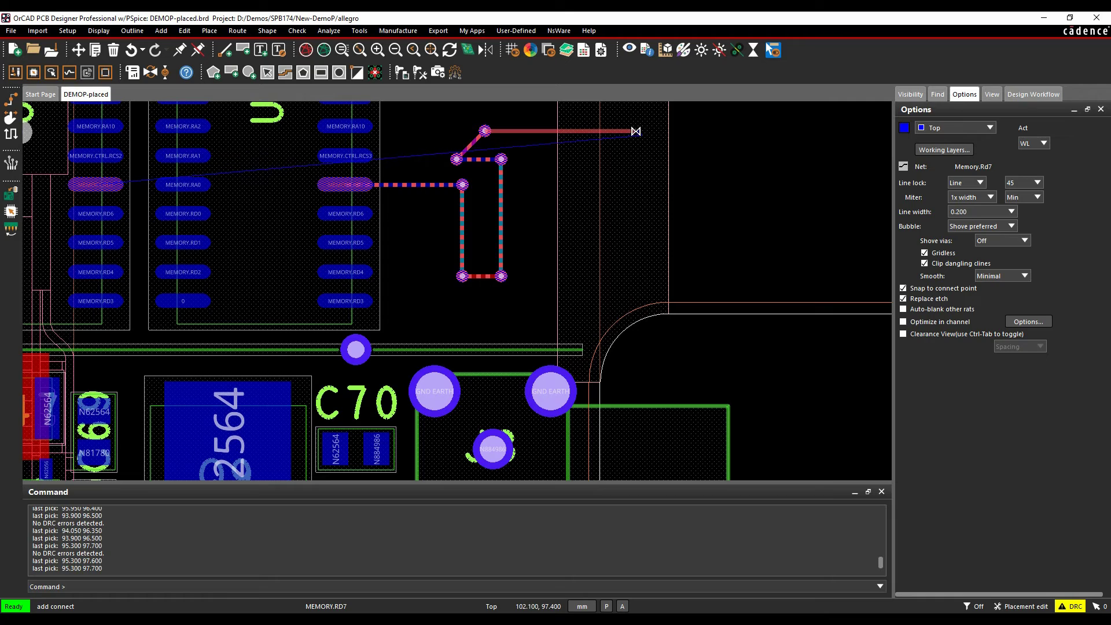
{"action": "left_click", "coordinate": [630, 131]}
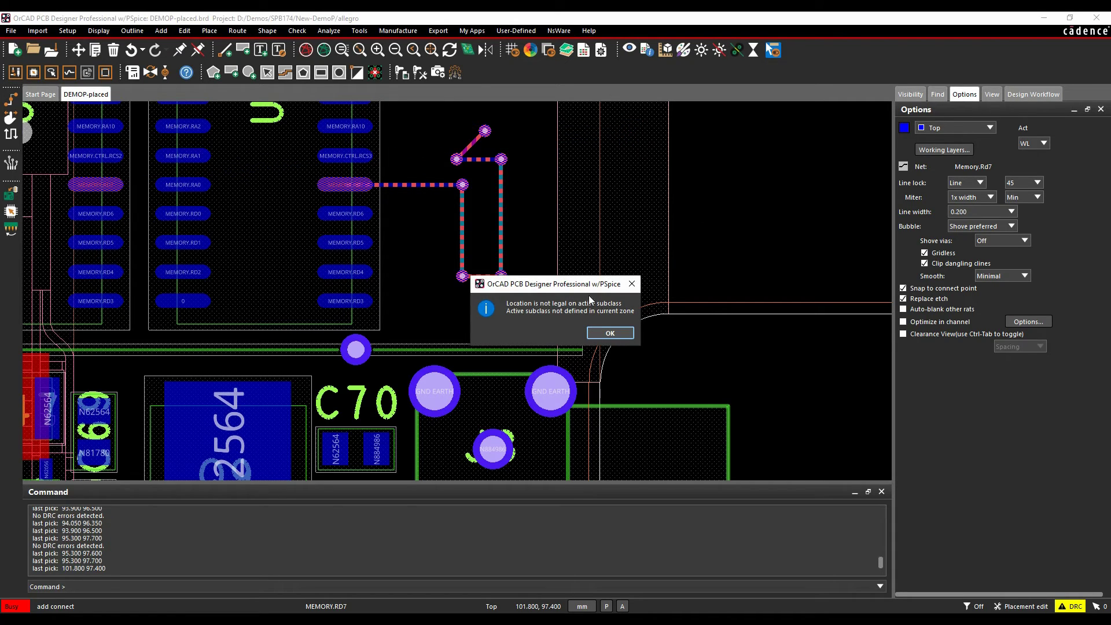
{"action": "left_click", "coordinate": [611, 333]}
Set INNER1 as the active layer and route alternating Inner1/Inner2 segments through vias.
{"action": "right_click", "coordinate": [514, 132]}
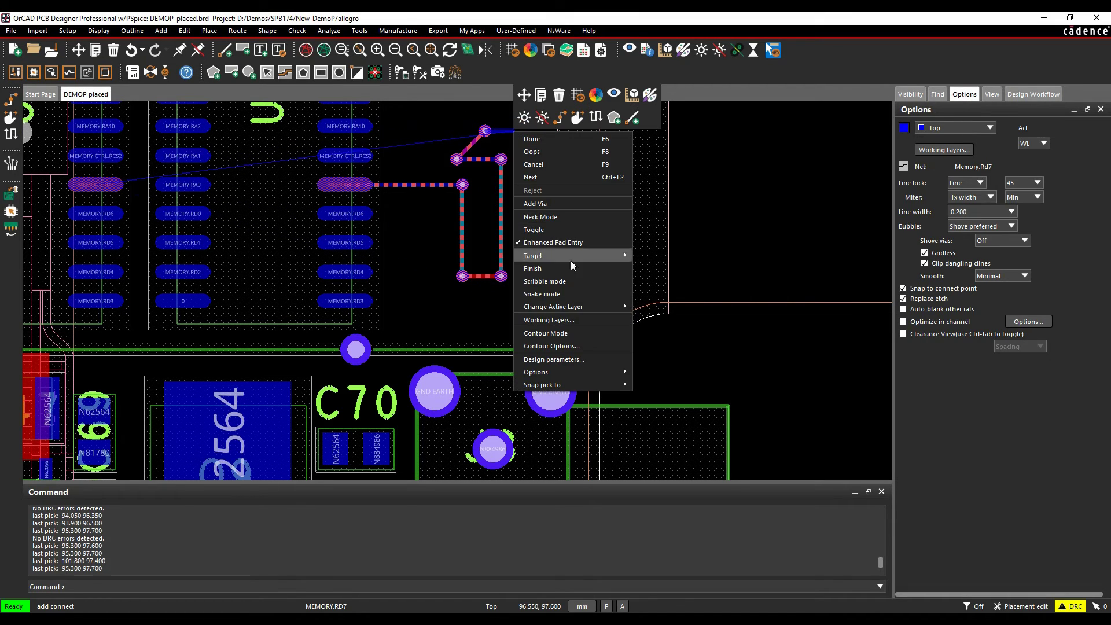
{"action": "mouse_move", "coordinate": [564, 310]}
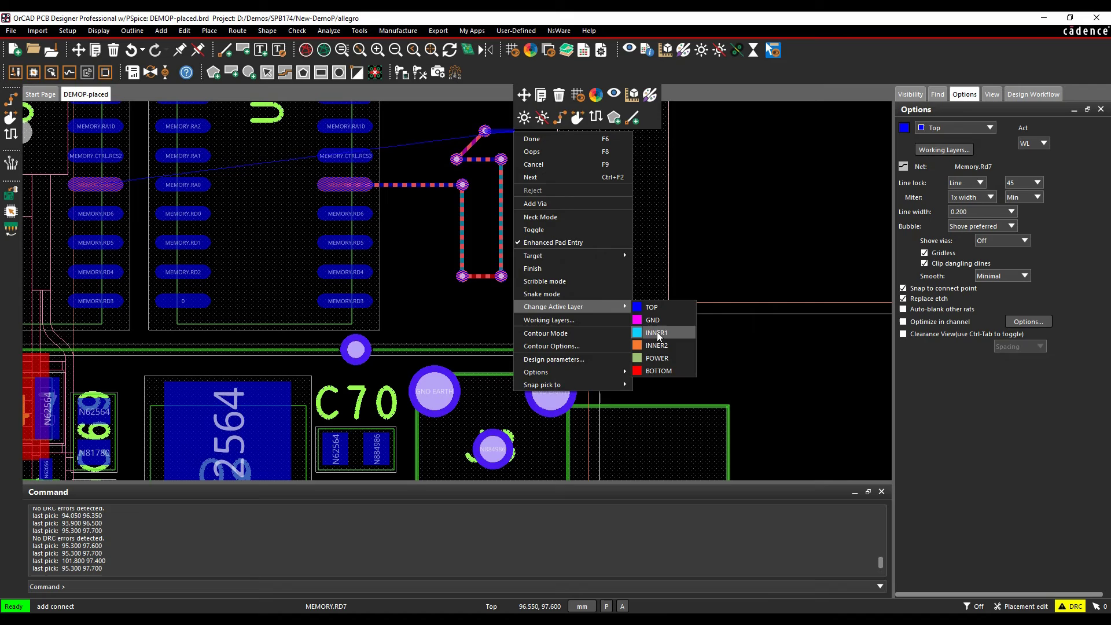
{"action": "left_click", "coordinate": [658, 334]}
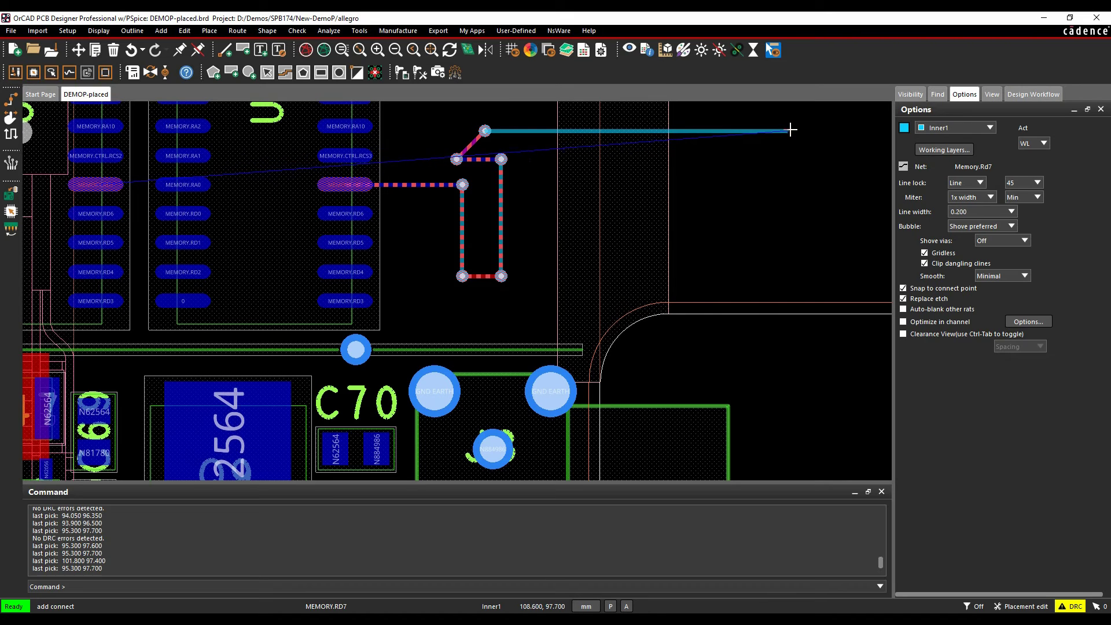
{"action": "double_click", "coordinate": [791, 129]}
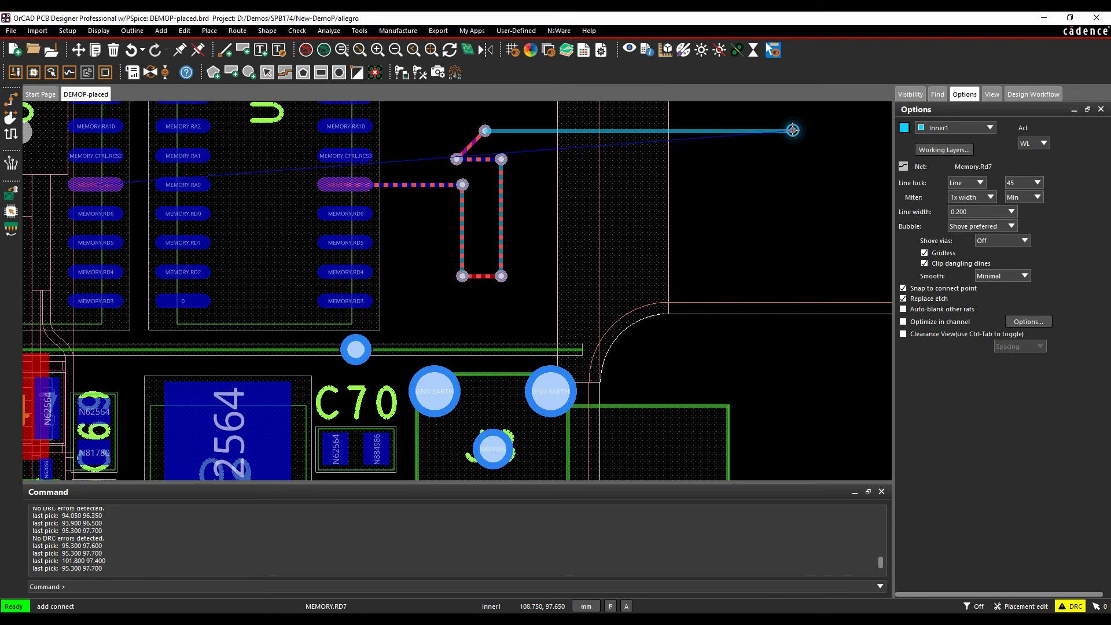
{"action": "double_click", "coordinate": [791, 179]}
{"action": "double_click", "coordinate": [726, 178]}
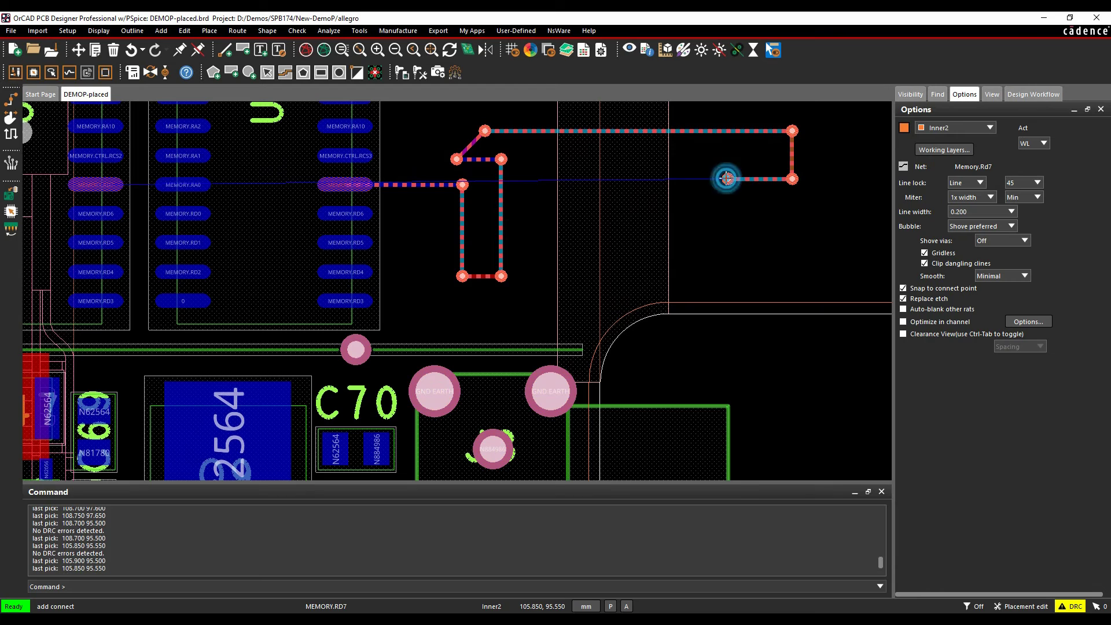
{"action": "double_click", "coordinate": [728, 231]}
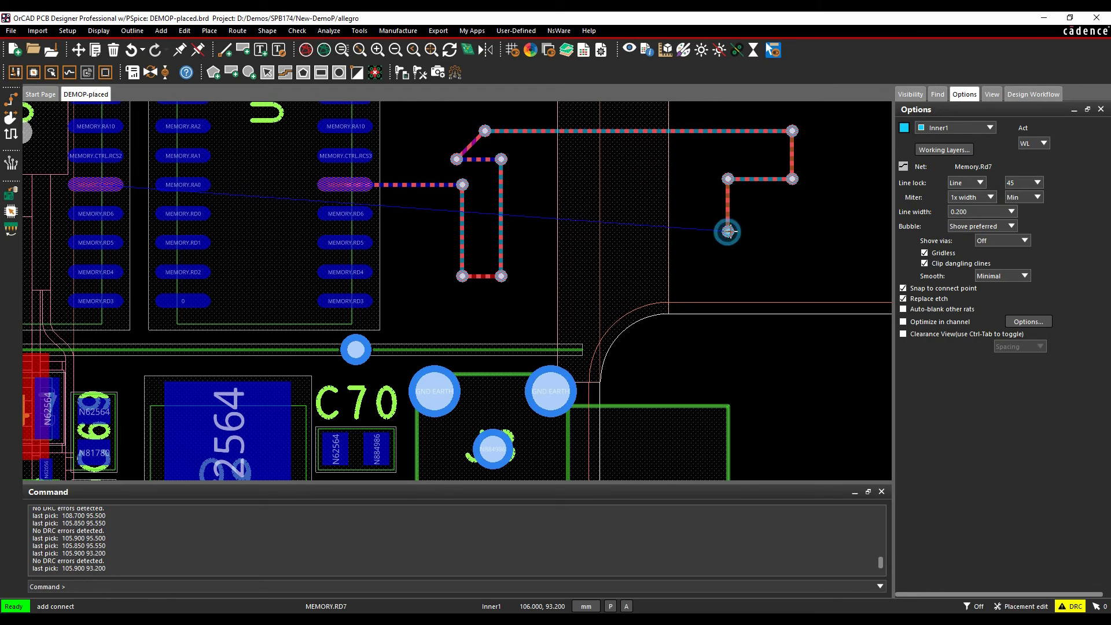
{"action": "double_click", "coordinate": [808, 232]}
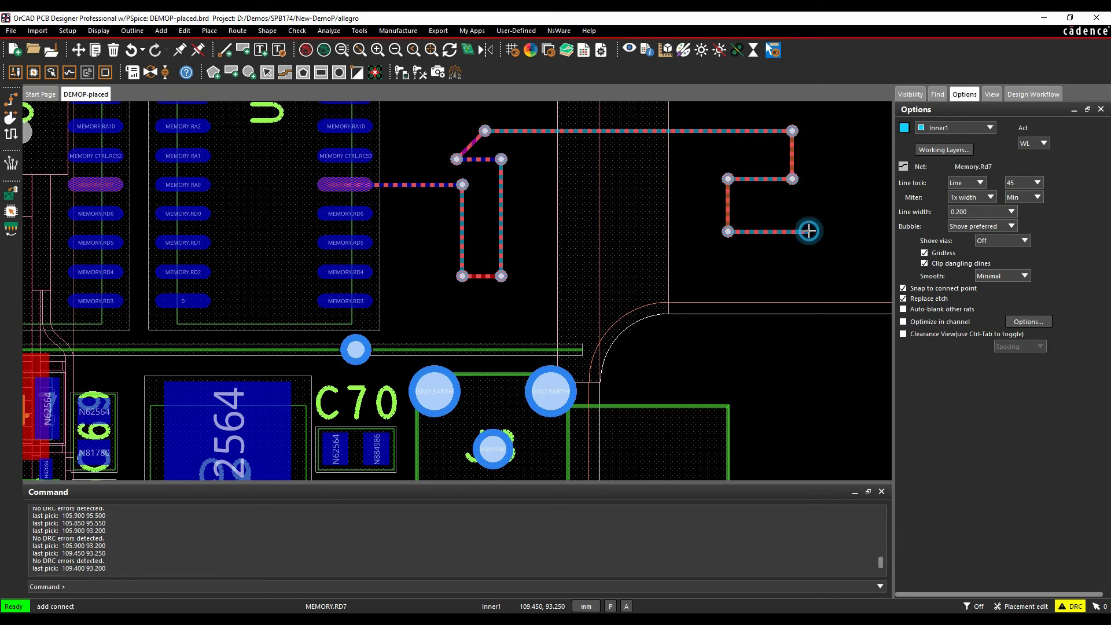
{"action": "double_click", "coordinate": [808, 266]}
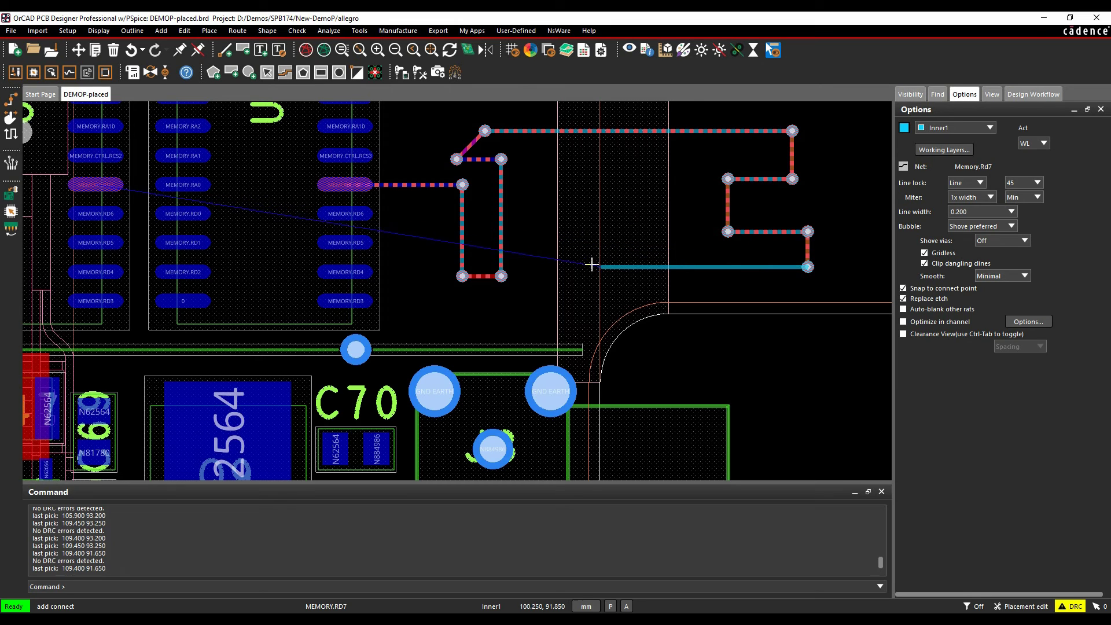
Via up to Top for one short segment, then cancel the entire uncommitted Memory.Rd7 route.
{"action": "double_click", "coordinate": [532, 266]}
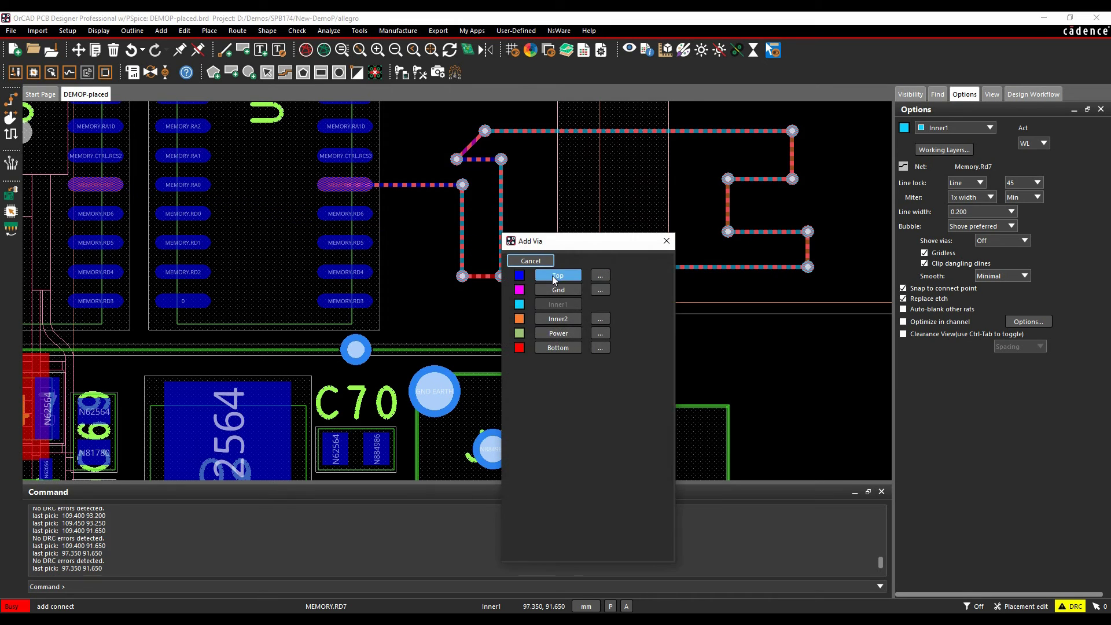
{"action": "left_click", "coordinate": [548, 273]}
{"action": "double_click", "coordinate": [536, 193]}
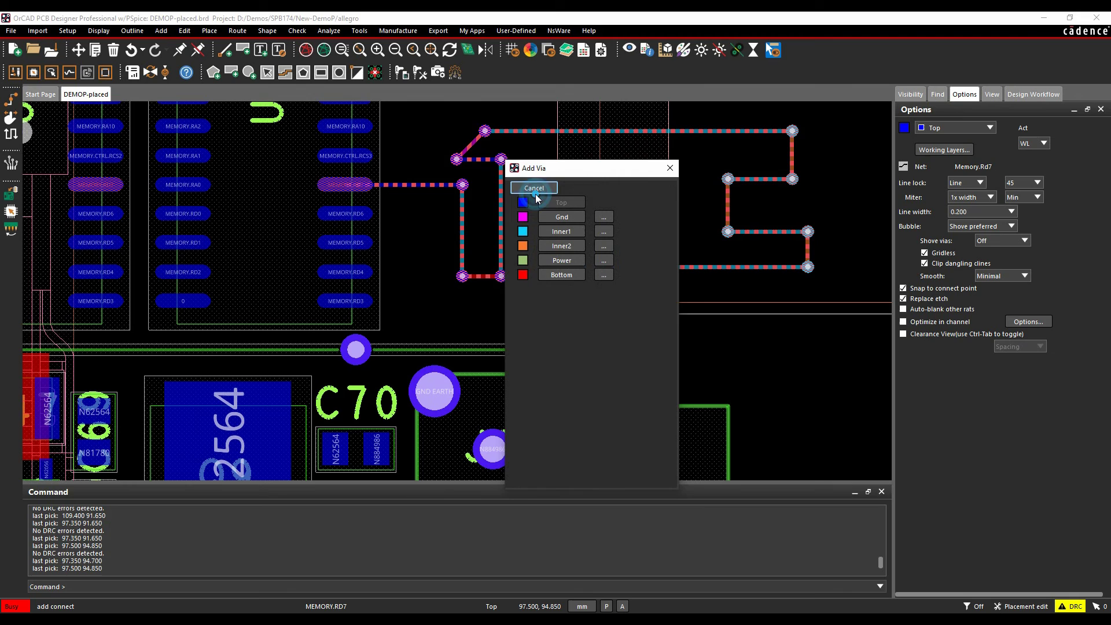
{"action": "left_click", "coordinate": [670, 168]}
{"action": "right_click", "coordinate": [590, 214]}
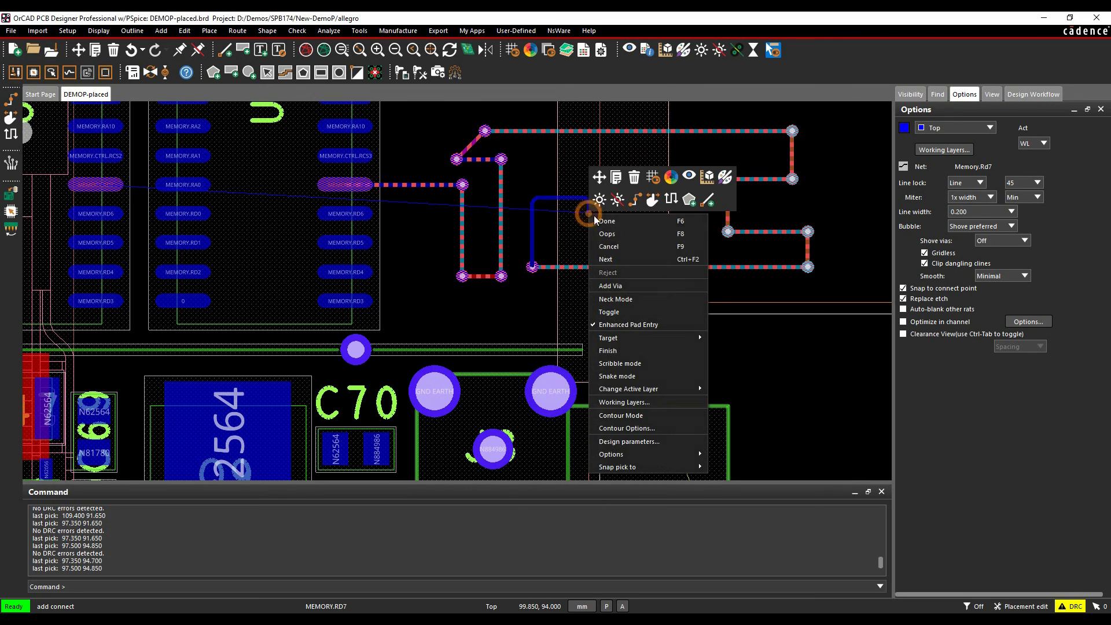
{"action": "left_click", "coordinate": [632, 245]}
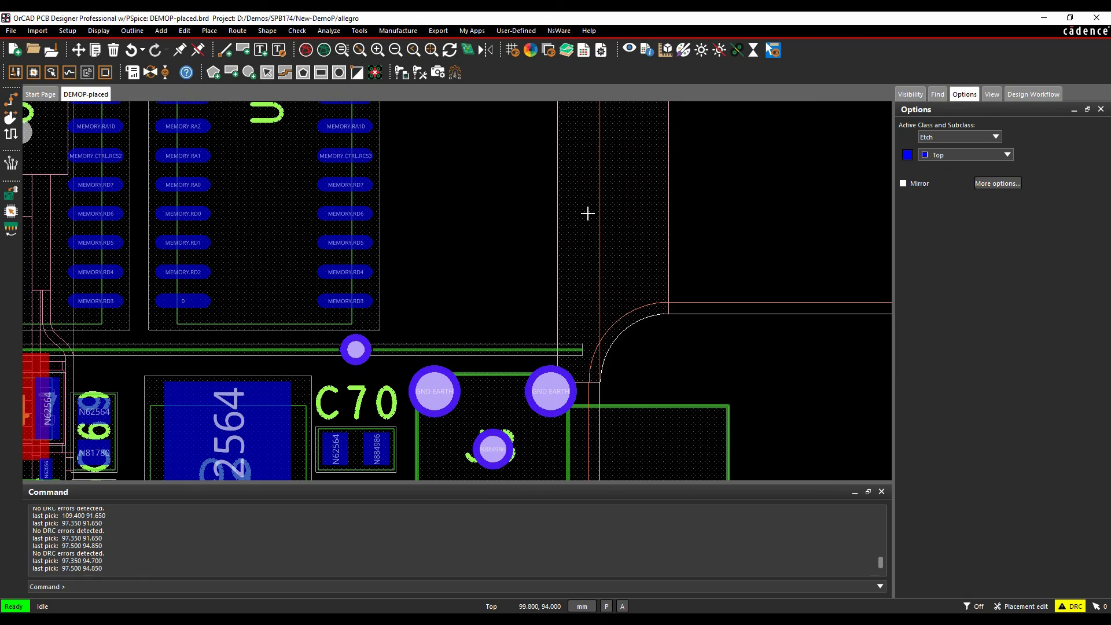